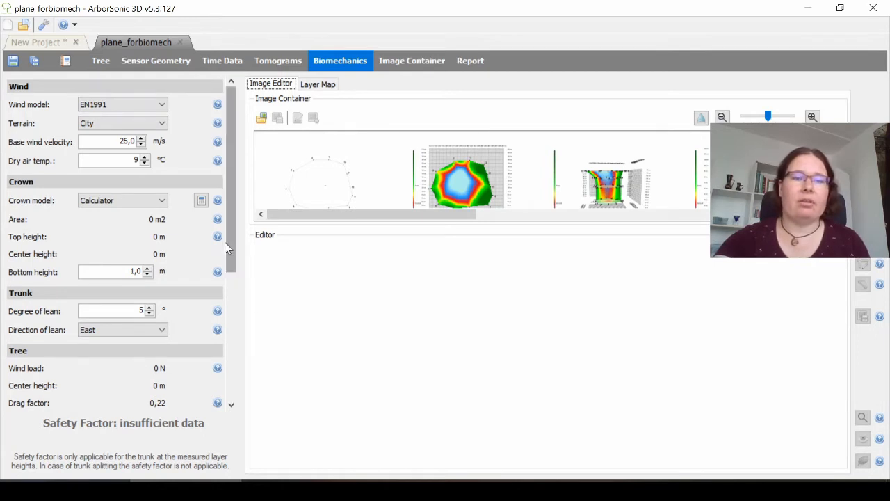
pyautogui.moveTo(219, 237)
pyautogui.moveTo(218, 105)
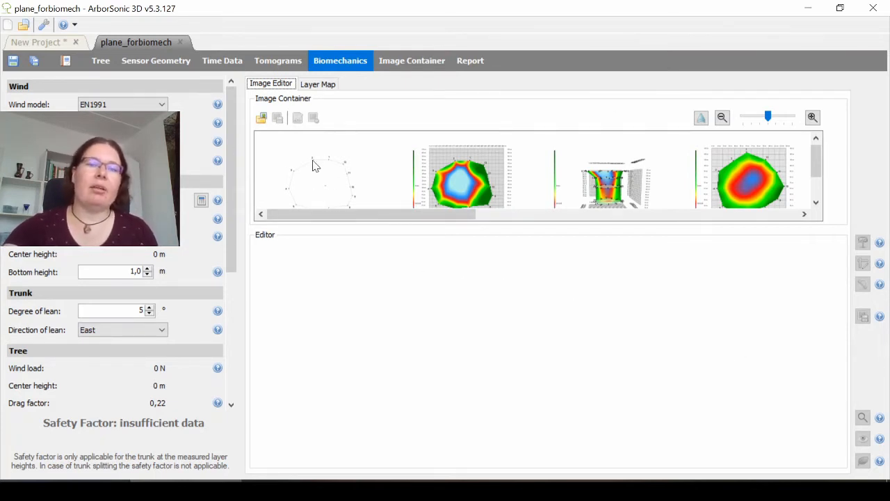
# - Display the Layer #4 spatial image and browse the image container at different thumbnail sizes
pyautogui.click(320, 181)
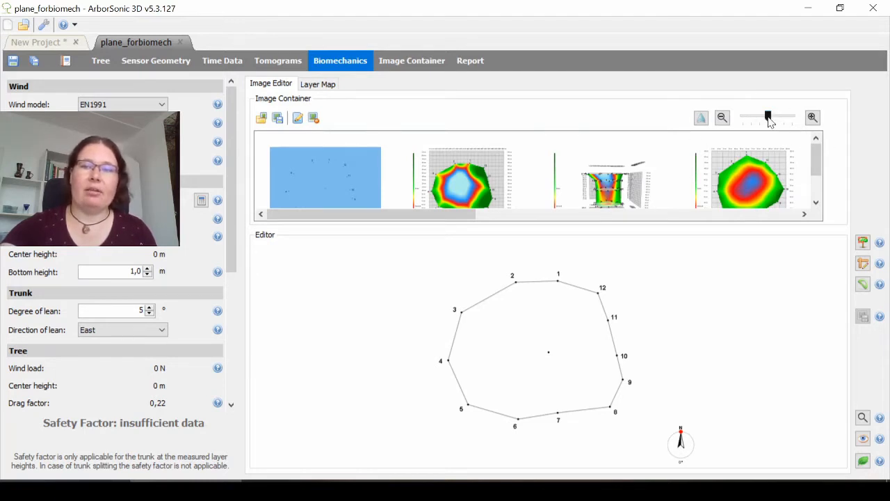
pyautogui.click(723, 122)
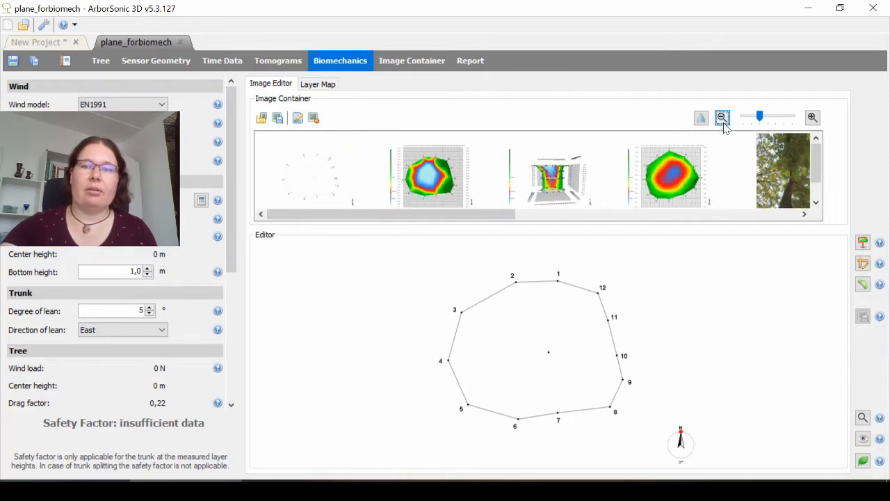
pyautogui.click(723, 119)
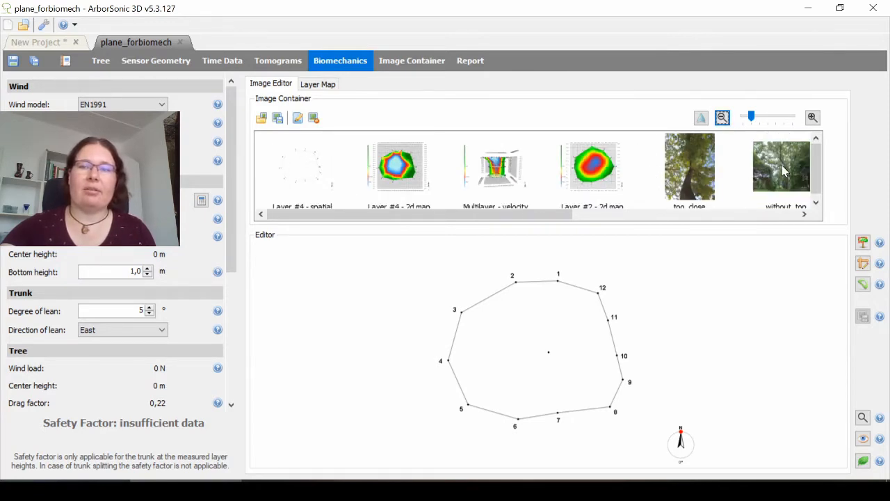
pyautogui.moveTo(575, 215); pyautogui.dragTo(791, 212)
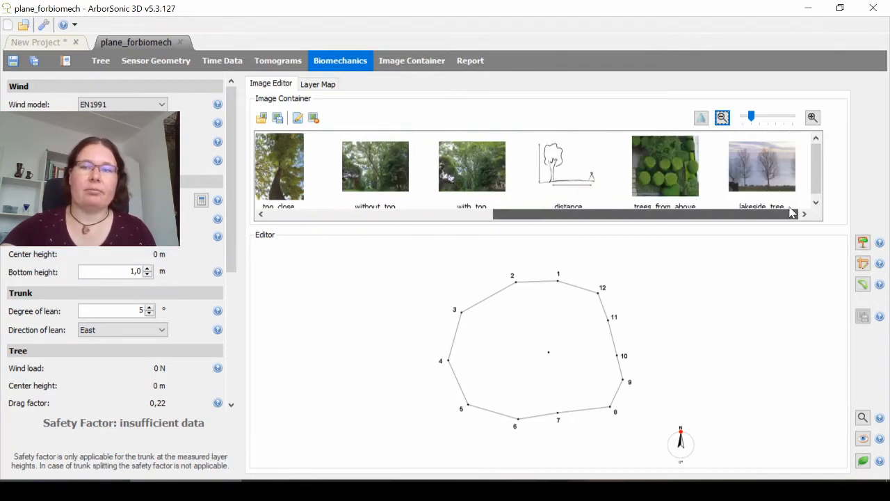
pyautogui.click(812, 118)
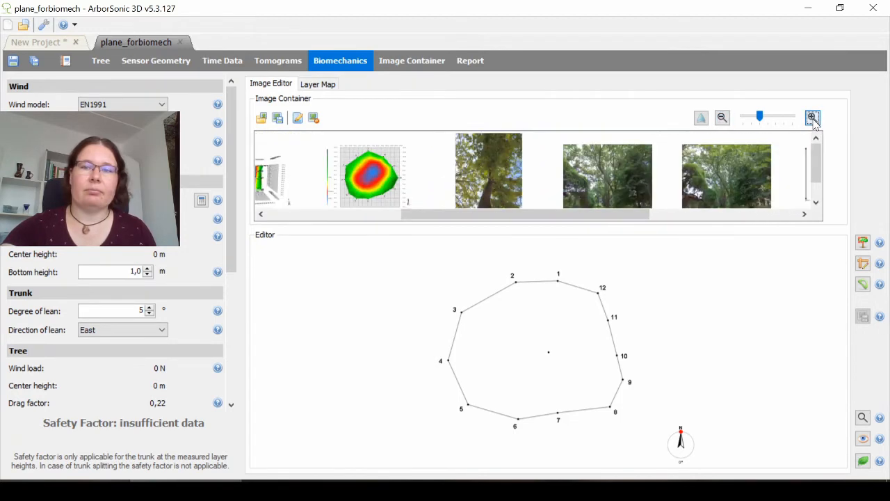
pyautogui.click(812, 117)
pyautogui.moveTo(576, 215); pyautogui.dragTo(539, 224)
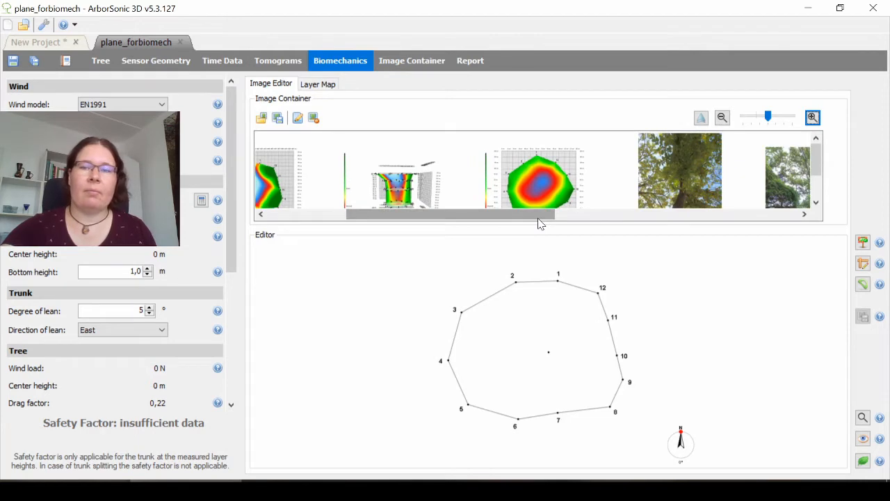
# - View the too_close photo in an enlarged editor and bring back the image container
pyautogui.click(689, 175)
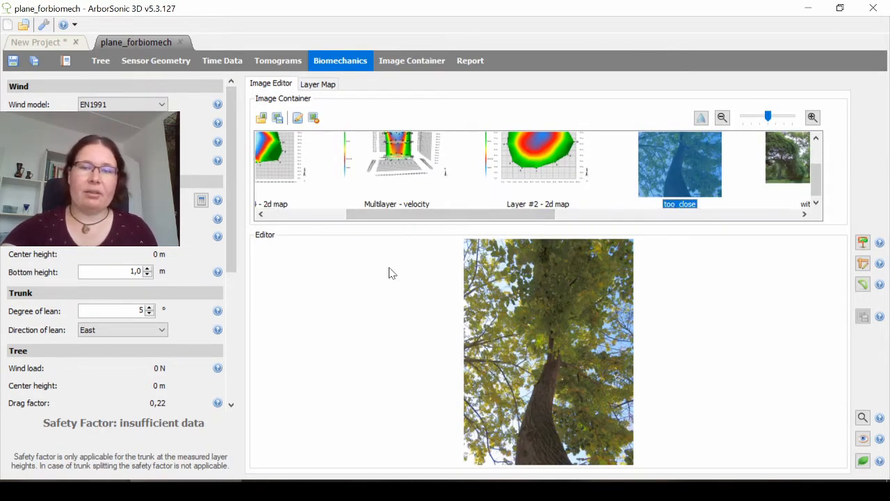
pyautogui.click(703, 119)
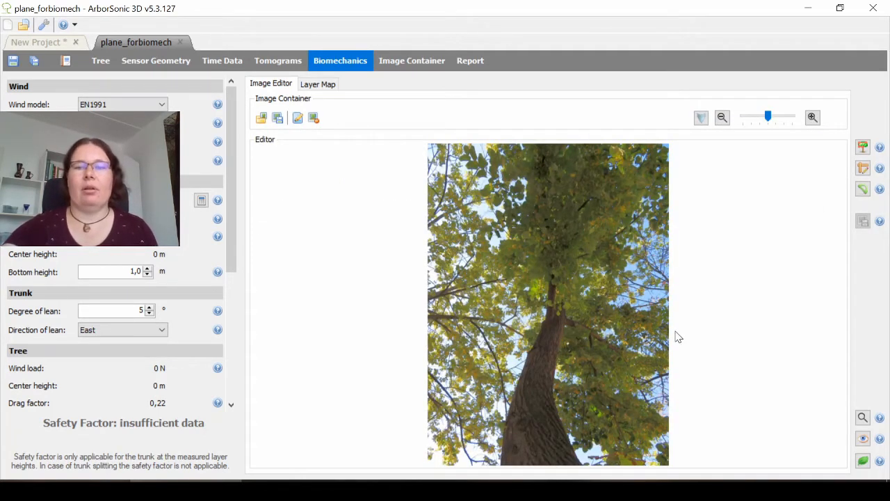
pyautogui.click(701, 118)
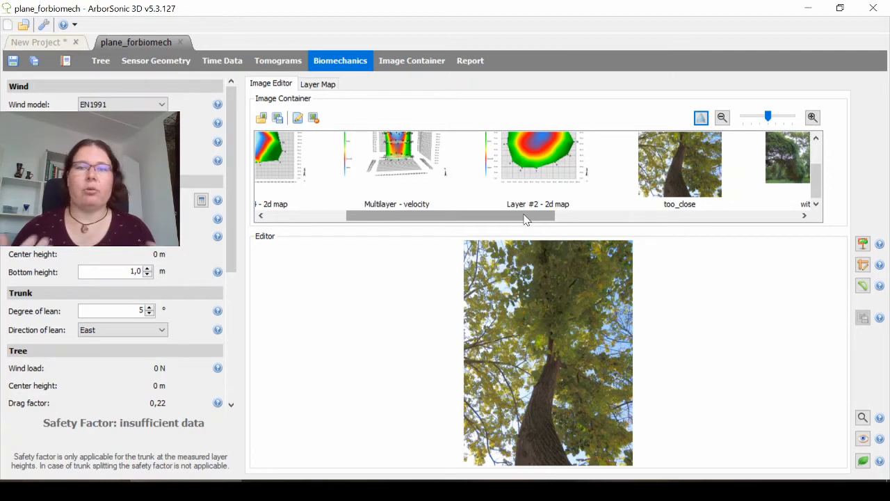
# - View the distance sketch, and return to the too_close photo for comparison
pyautogui.moveTo(525, 219); pyautogui.dragTo(628, 225)
pyautogui.click(791, 167)
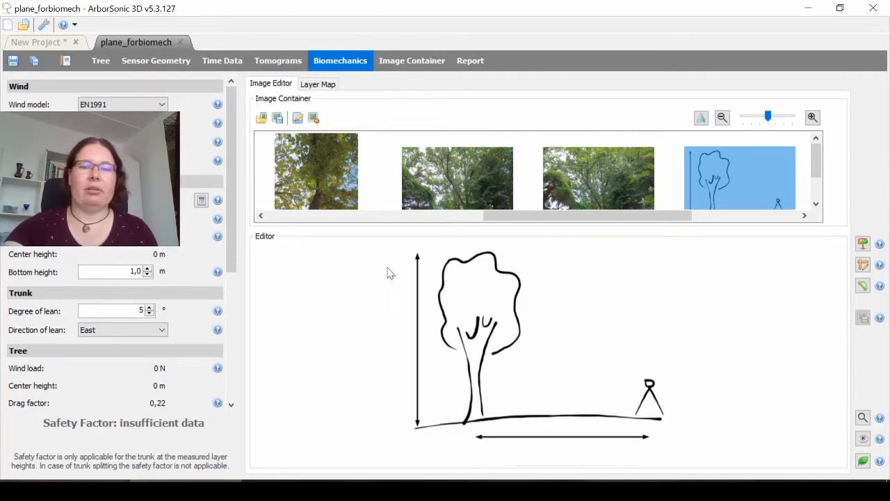
pyautogui.moveTo(595, 221); pyautogui.dragTo(523, 202)
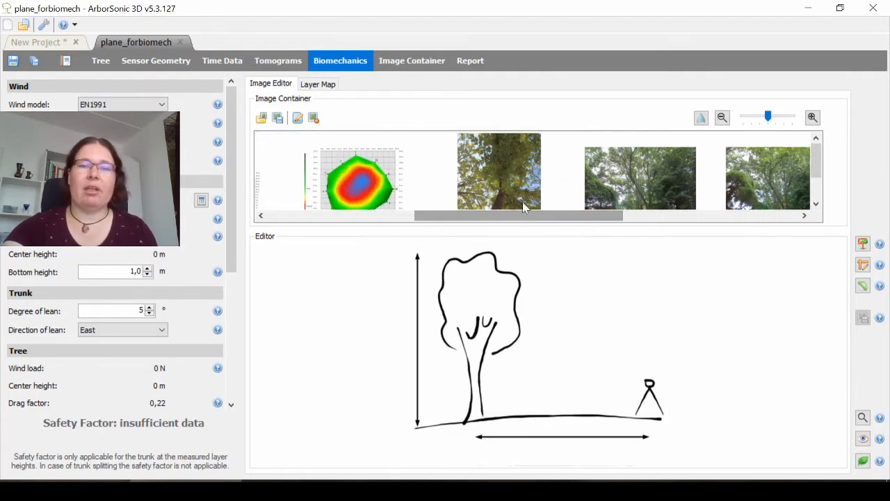
pyautogui.click(517, 180)
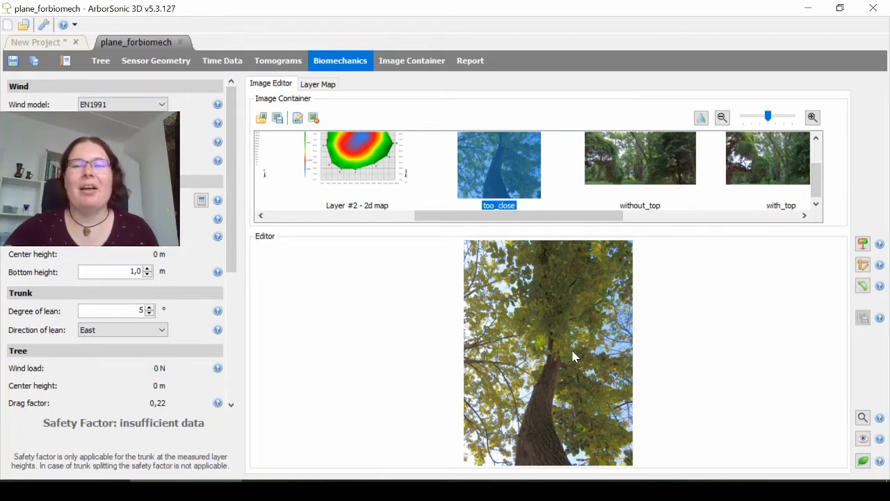
# - Outline the plane tree's crown on the without_top photo, following the photo's upper edge where the treetop is cut off
pyautogui.moveTo(580, 215); pyautogui.dragTo(603, 213)
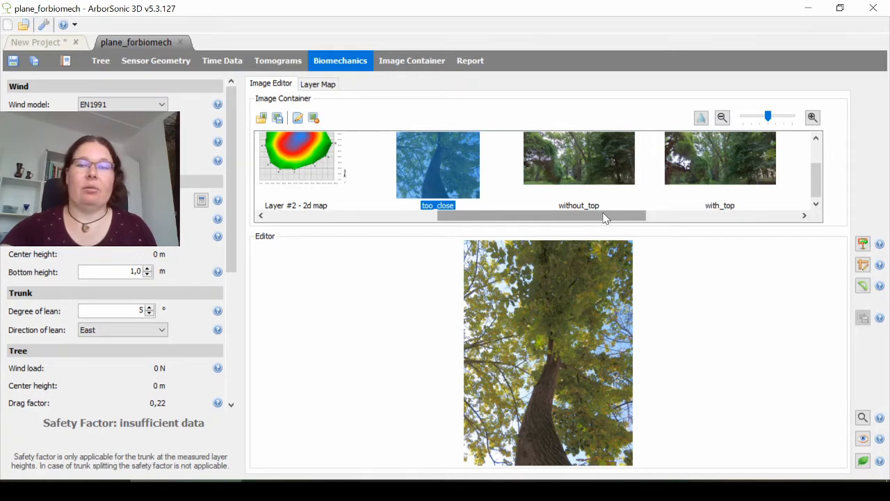
pyautogui.click(603, 165)
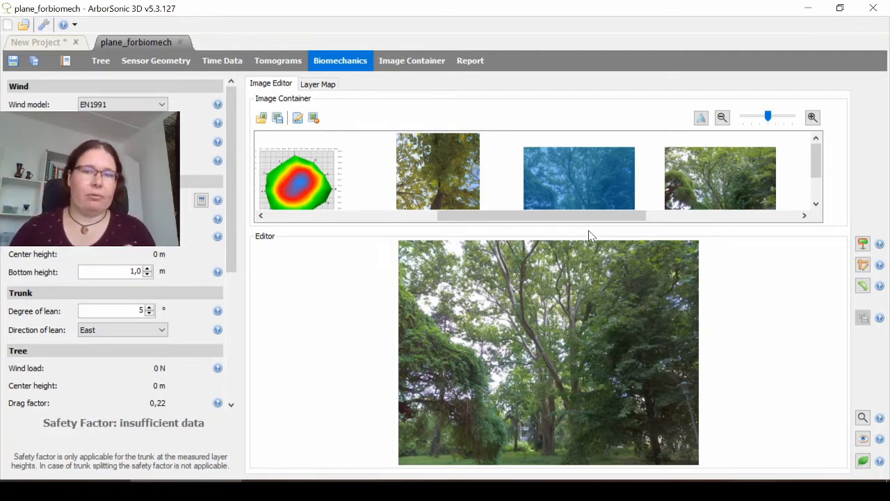
pyautogui.click(863, 244)
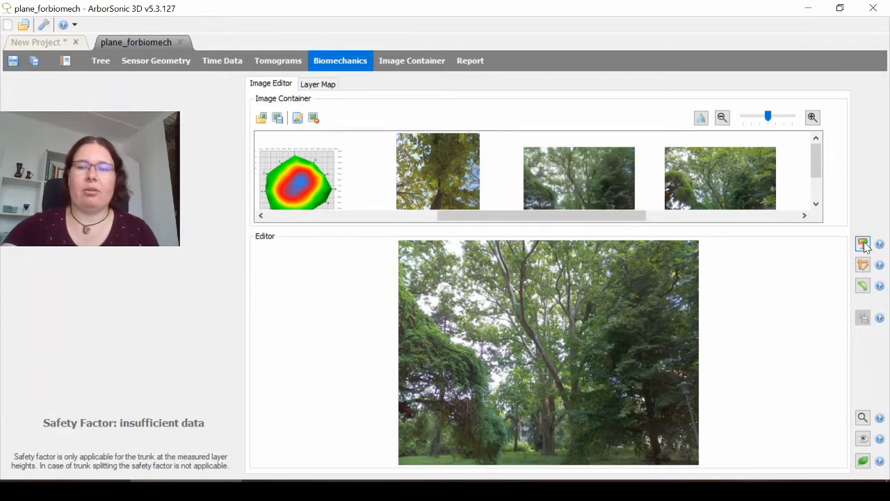
pyautogui.click(565, 401)
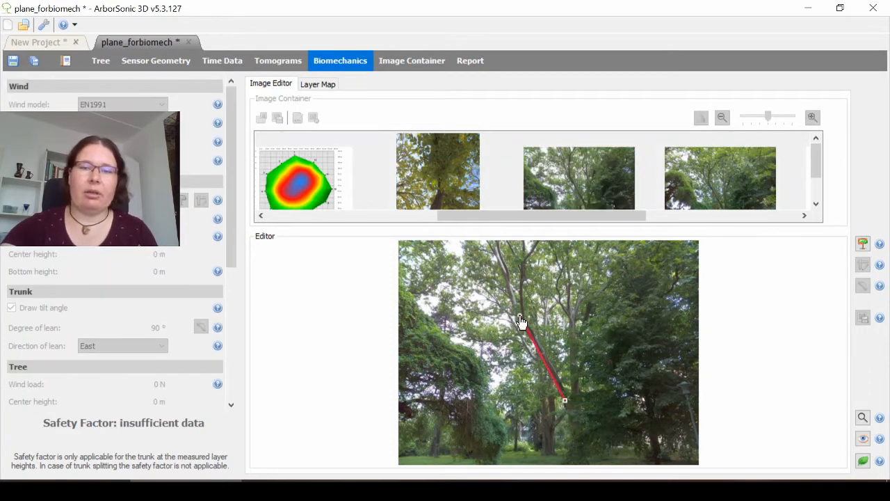
pyautogui.click(485, 251)
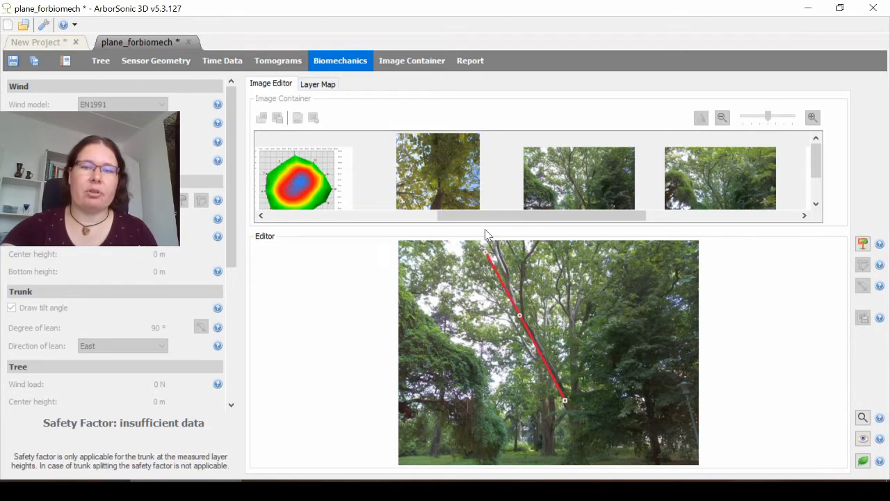
pyautogui.click(574, 243)
pyautogui.click(618, 246)
pyautogui.click(606, 375)
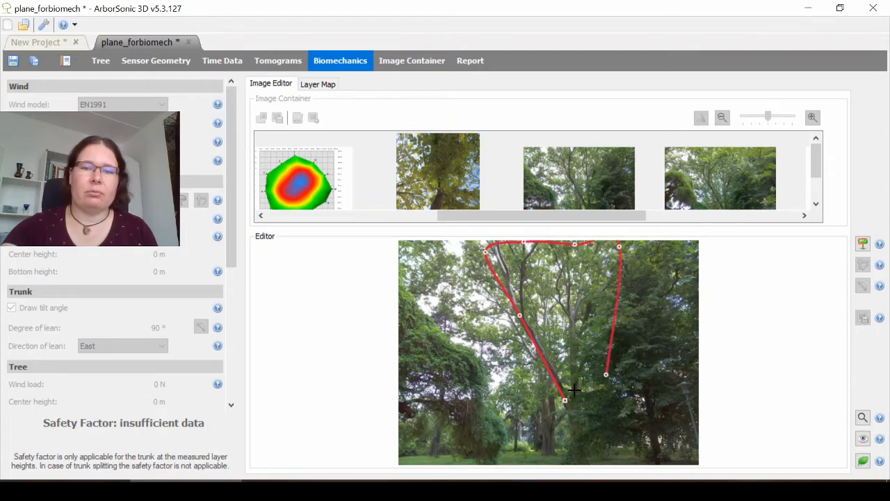
pyautogui.click(574, 389)
pyautogui.rightClick(646, 377)
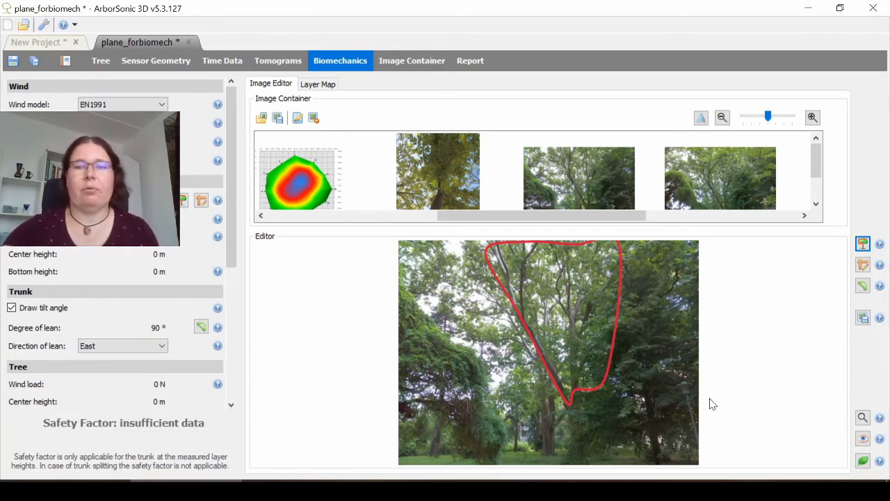
# - Outline the tree's full crown on the with_top photo as a closed curve starting at the trunk
pyautogui.click(703, 184)
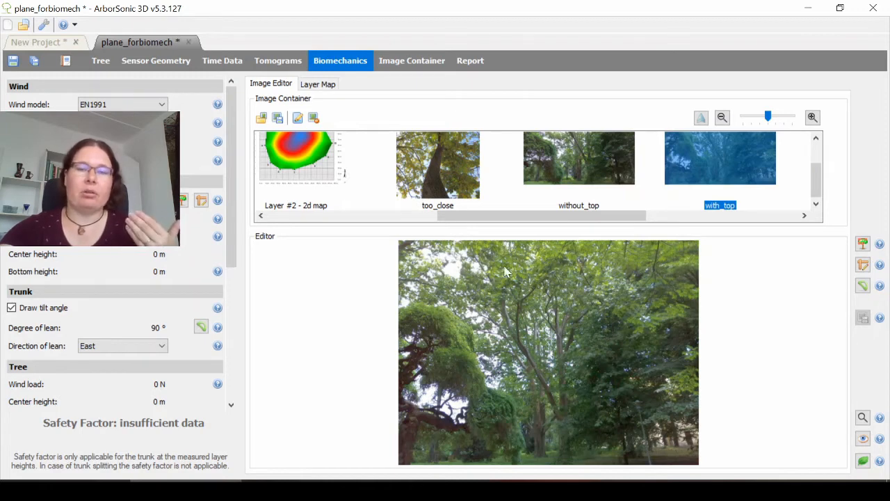
pyautogui.click(862, 243)
pyautogui.moveTo(555, 419); pyautogui.dragTo(500, 360)
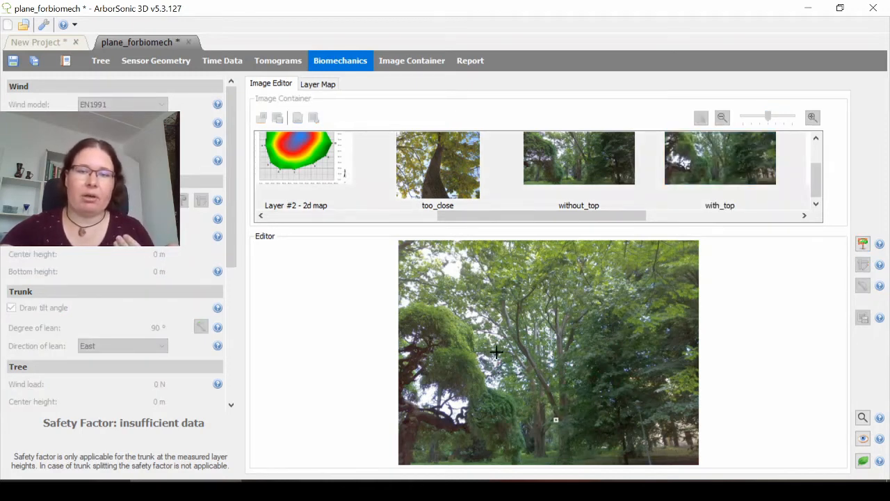
pyautogui.click(482, 281)
pyautogui.click(514, 242)
pyautogui.click(589, 246)
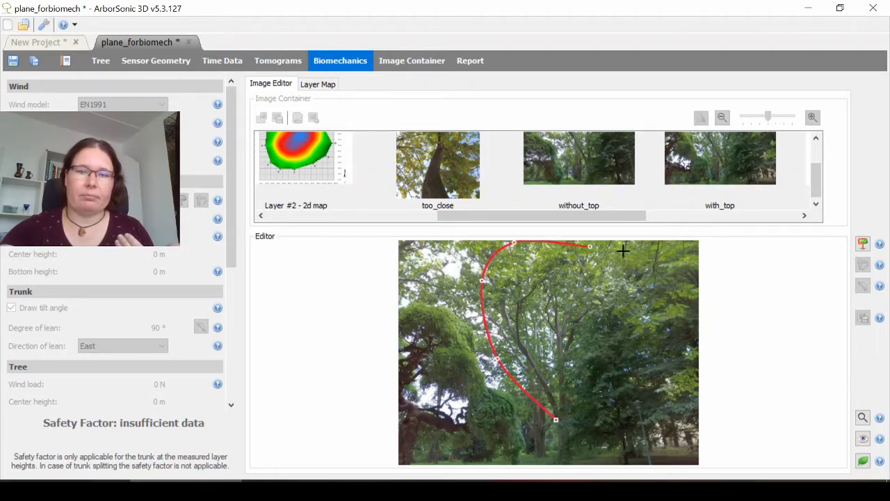
pyautogui.click(643, 266)
pyautogui.click(622, 339)
pyautogui.click(576, 405)
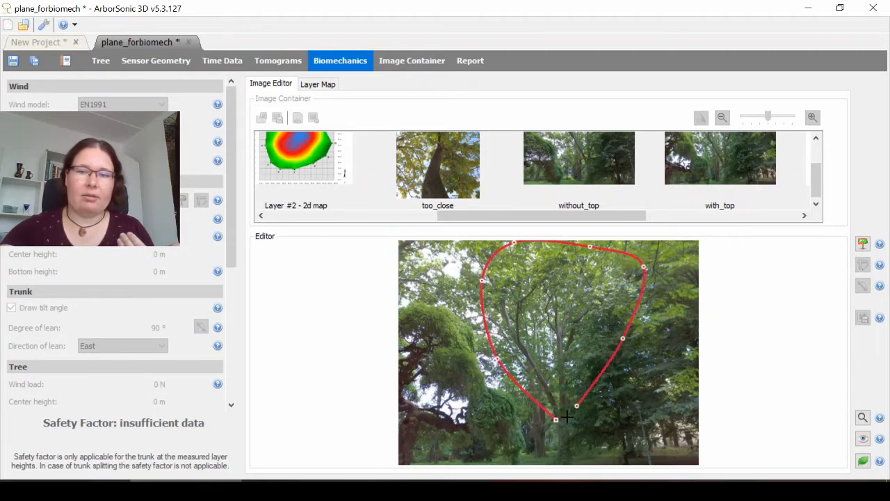
pyautogui.click(862, 245)
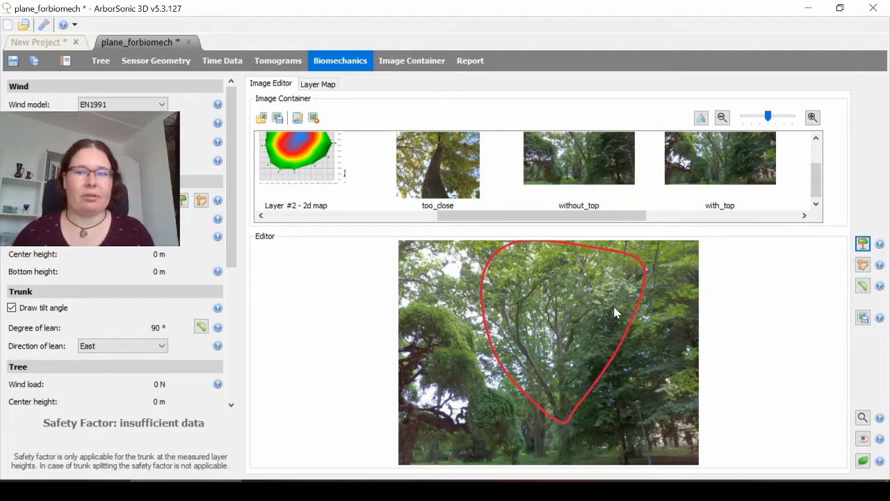
# - View the trees_from_above photo and the lakeside_tree photo in the editor
pyautogui.moveTo(605, 217); pyautogui.dragTo(763, 215)
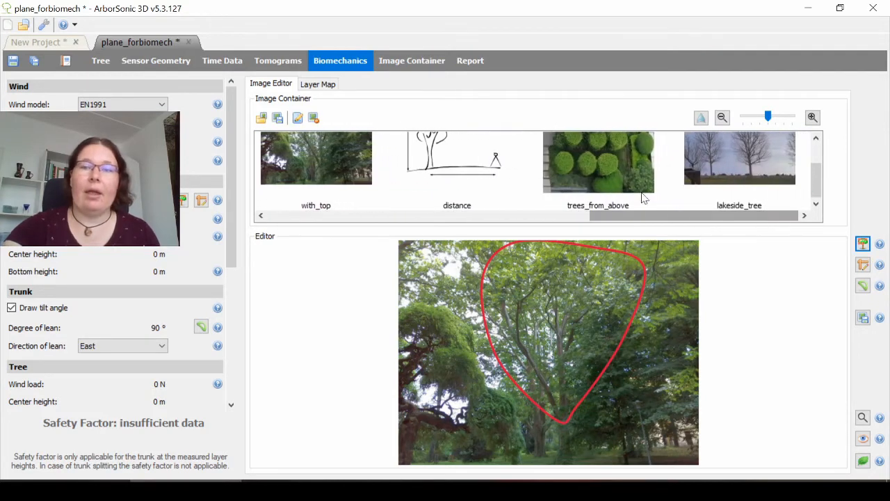
pyautogui.doubleClick(591, 148)
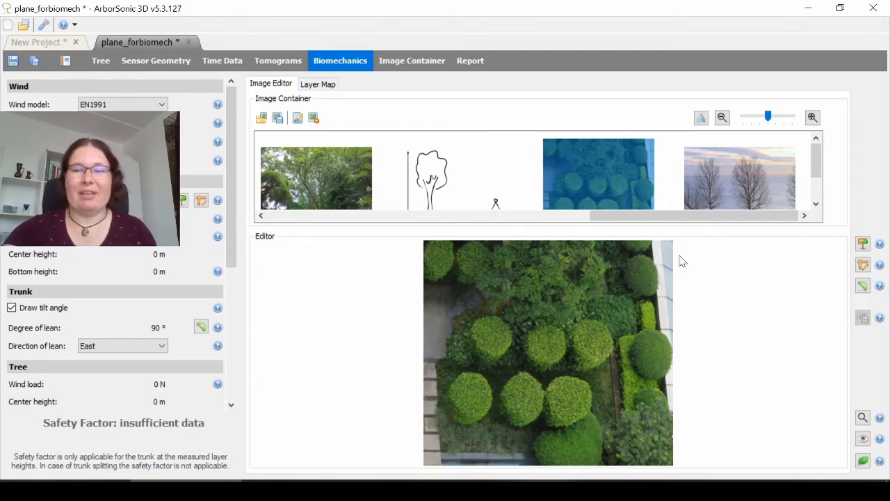
pyautogui.click(730, 194)
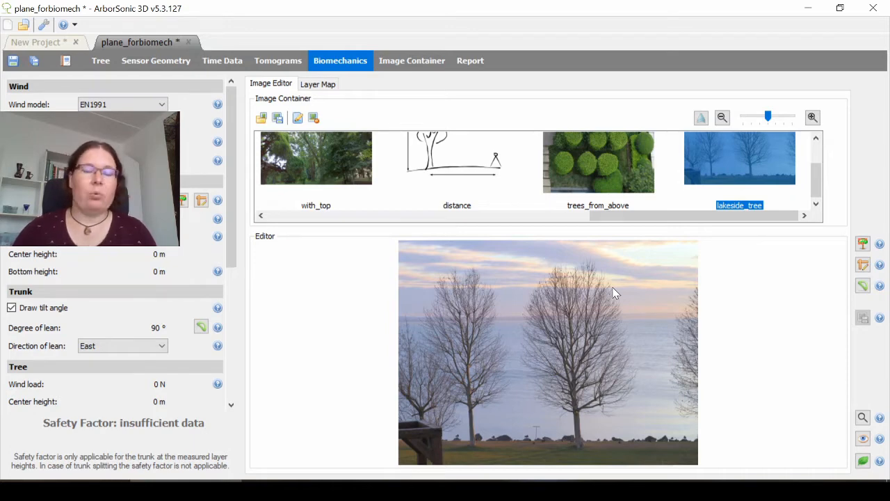
# - Import tree.jpg from the photo folder into the image container and show it in the editor
pyautogui.click(260, 120)
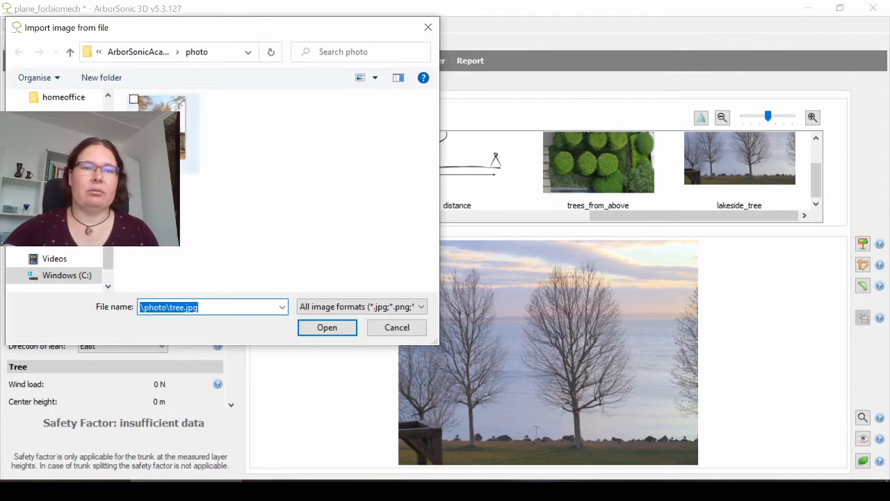
pyautogui.doubleClick(162, 136)
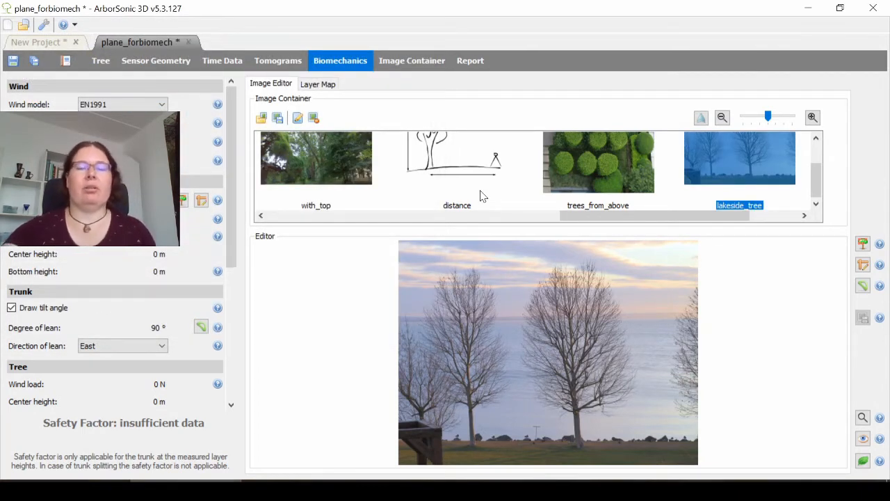
pyautogui.moveTo(640, 215); pyautogui.dragTo(757, 217)
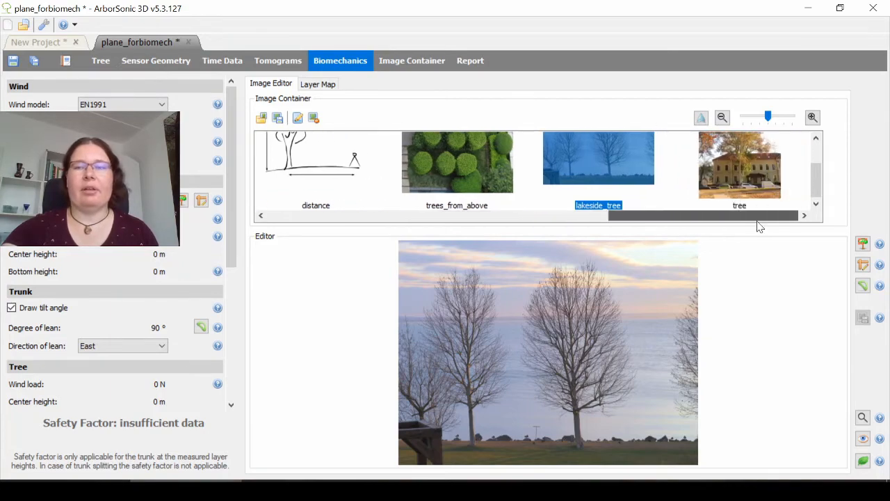
pyautogui.click(753, 161)
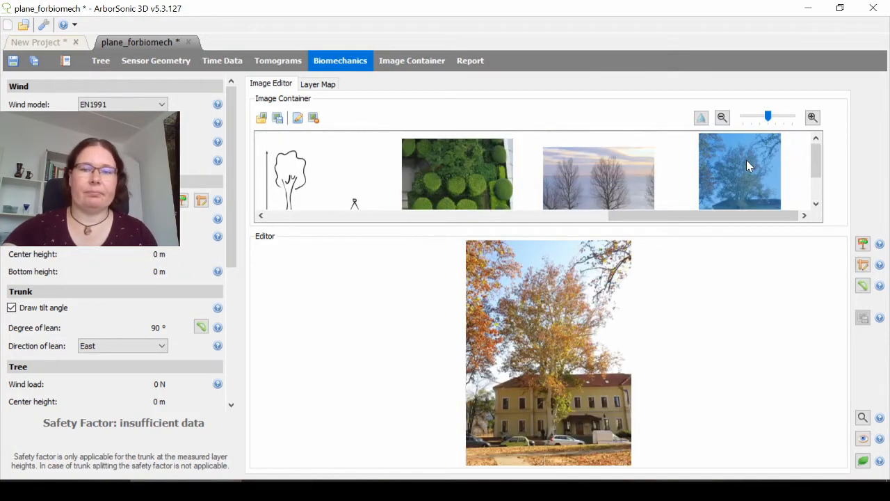
# - Outline the full crown of the tree in front of the building as a closed curve starting and ending at the trunk
pyautogui.click(701, 118)
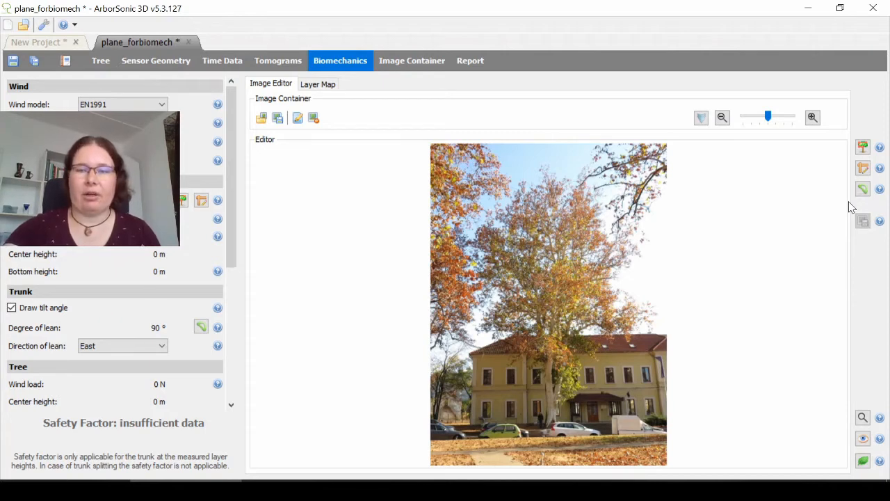
pyautogui.click(862, 148)
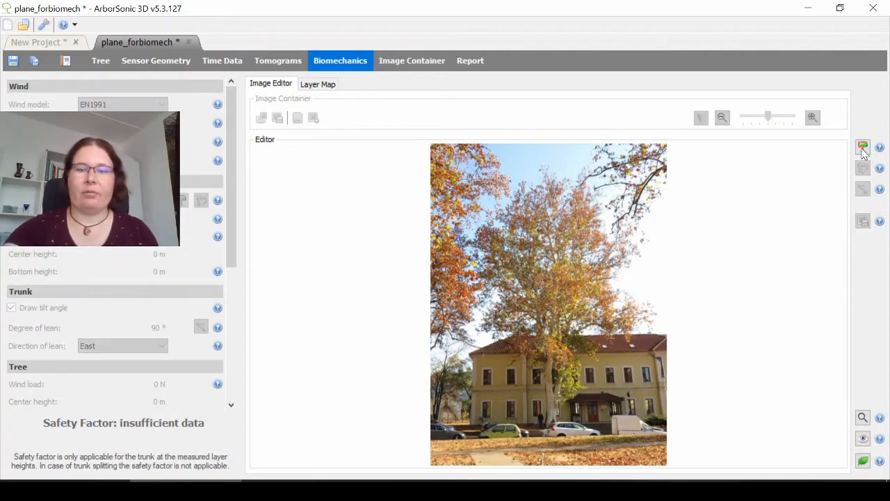
pyautogui.click(556, 403)
pyautogui.click(560, 379)
pyautogui.click(541, 363)
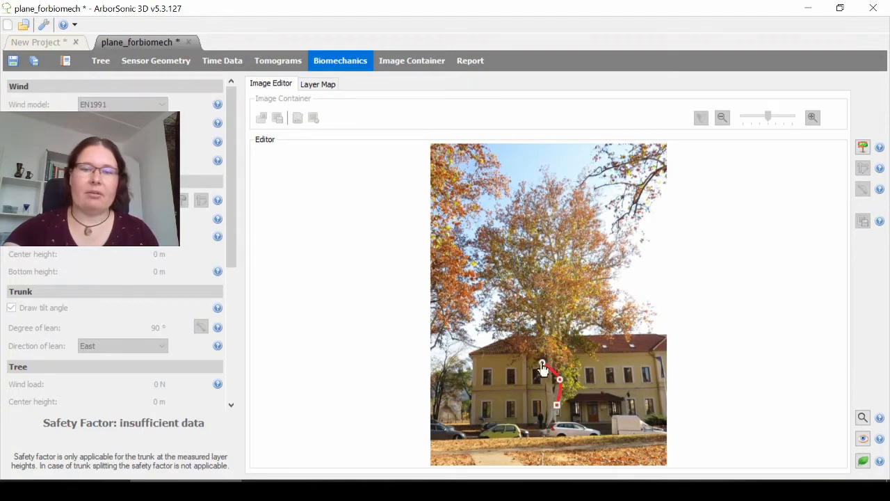
pyautogui.click(512, 360)
pyautogui.click(489, 342)
pyautogui.click(477, 321)
pyautogui.click(498, 297)
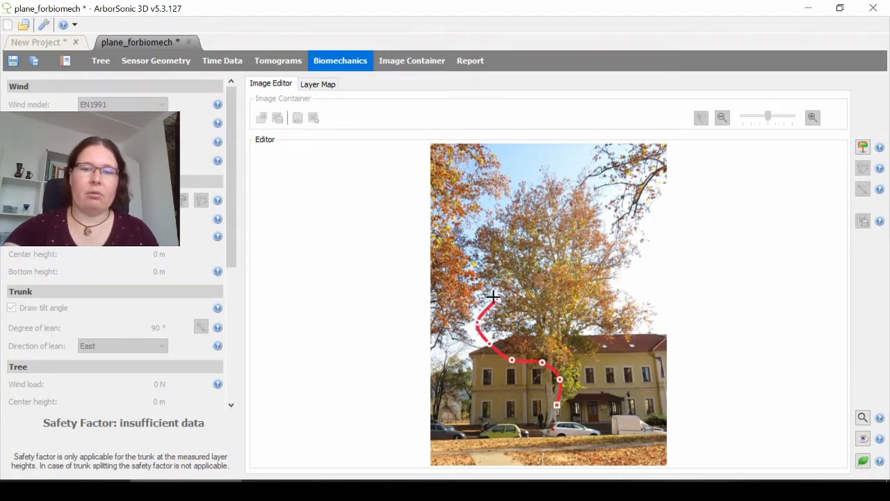
pyautogui.click(476, 298)
pyautogui.click(465, 283)
pyautogui.click(466, 247)
pyautogui.click(478, 219)
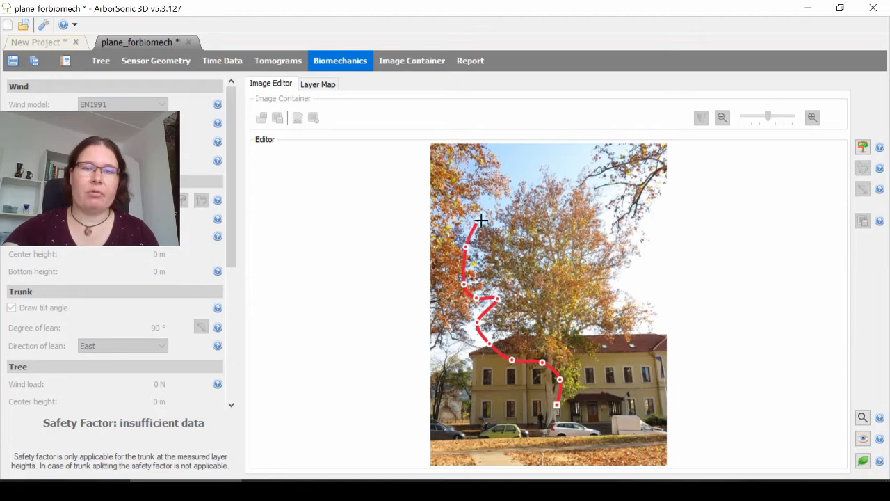
pyautogui.click(500, 194)
pyautogui.click(518, 181)
pyautogui.click(533, 180)
pyautogui.click(545, 166)
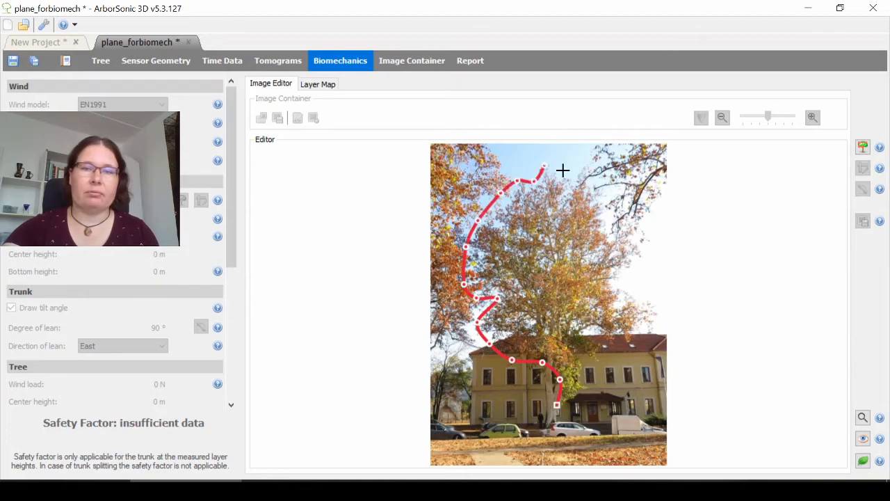
pyautogui.click(568, 171)
pyautogui.click(586, 168)
pyautogui.click(594, 179)
pyautogui.click(603, 185)
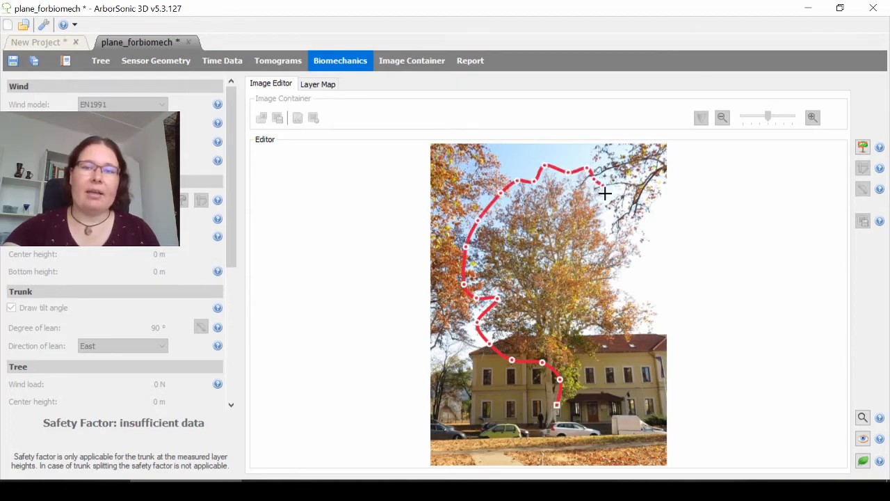
pyautogui.click(604, 205)
pyautogui.click(600, 219)
pyautogui.click(607, 235)
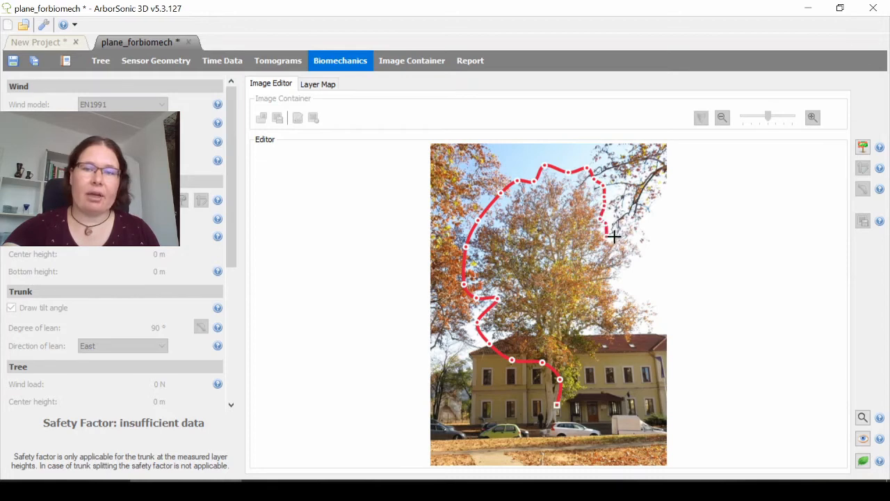
pyautogui.click(619, 223)
pyautogui.click(633, 207)
pyautogui.moveTo(646, 230)
pyautogui.mouseDown()
pyautogui.moveTo(616, 292)
pyautogui.moveTo(651, 308)
pyautogui.moveTo(645, 337)
pyautogui.mouseUp()
pyautogui.click(632, 345)
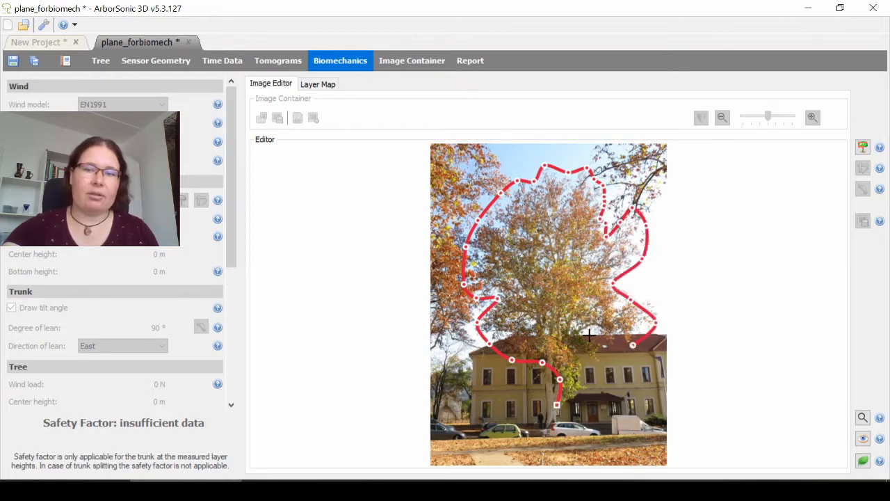
pyautogui.click(589, 335)
pyautogui.click(600, 354)
pyautogui.click(577, 353)
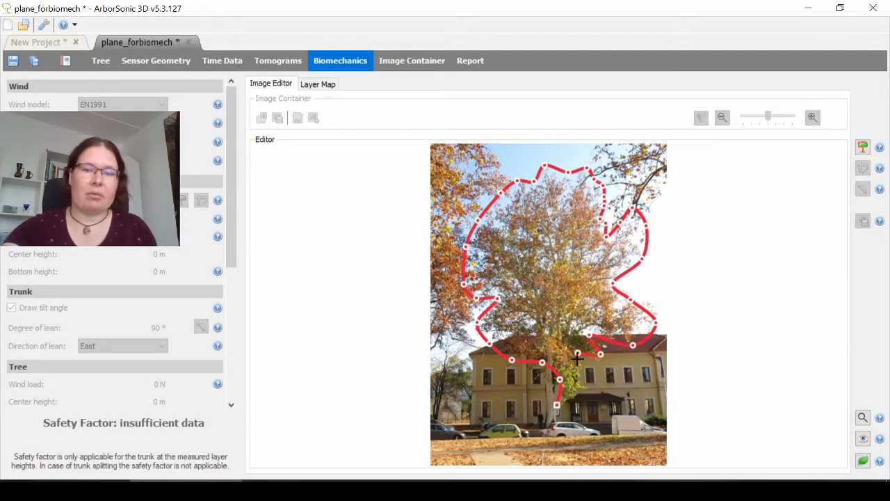
pyautogui.click(578, 382)
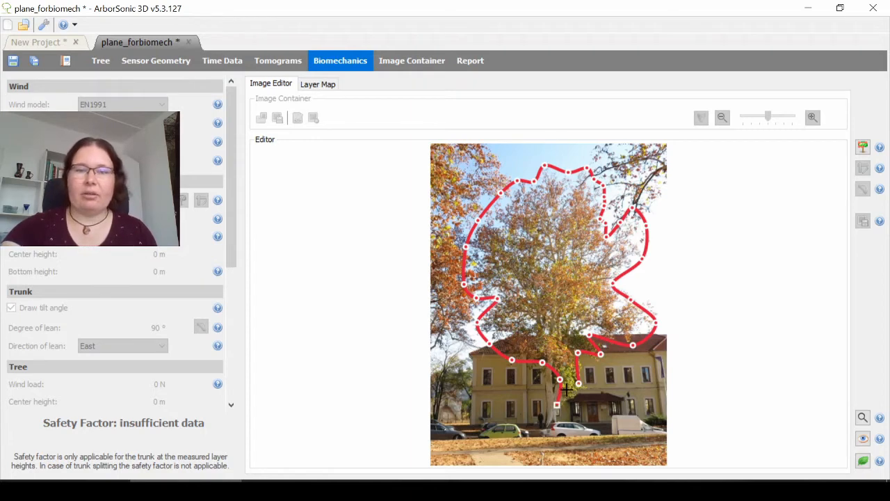
pyautogui.click(557, 406)
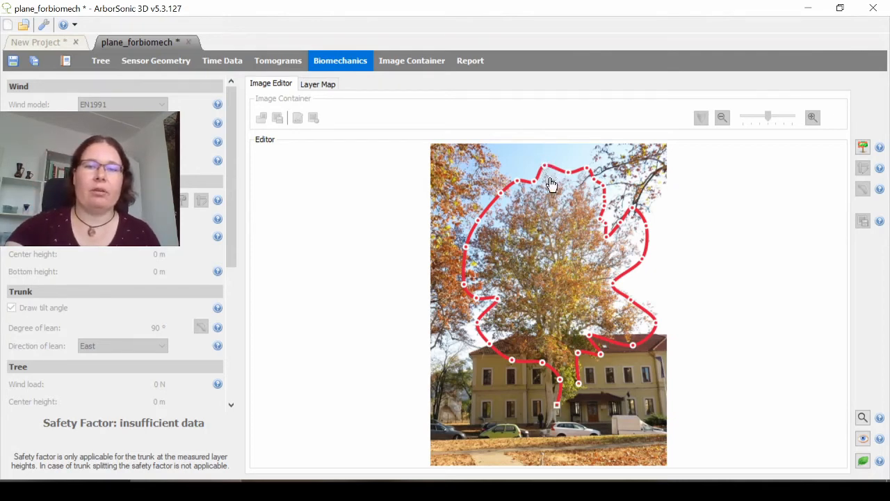
pyautogui.moveTo(549, 177); pyautogui.dragTo(541, 166)
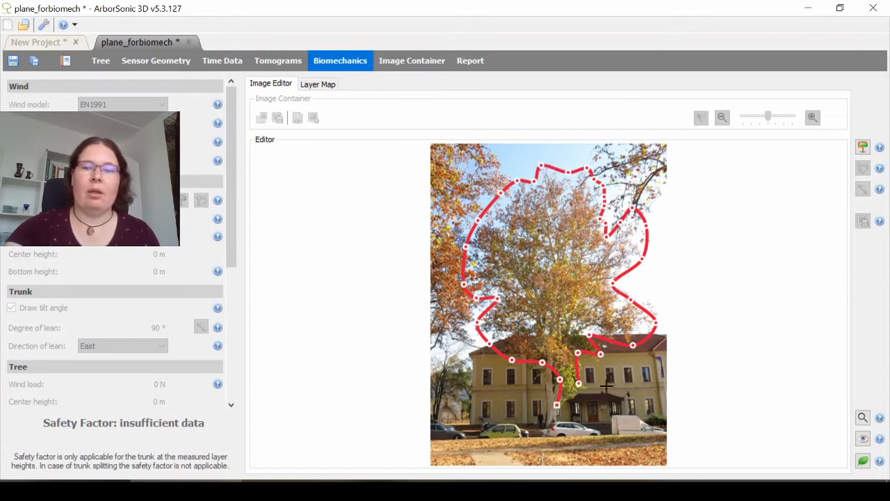
pyautogui.click(863, 149)
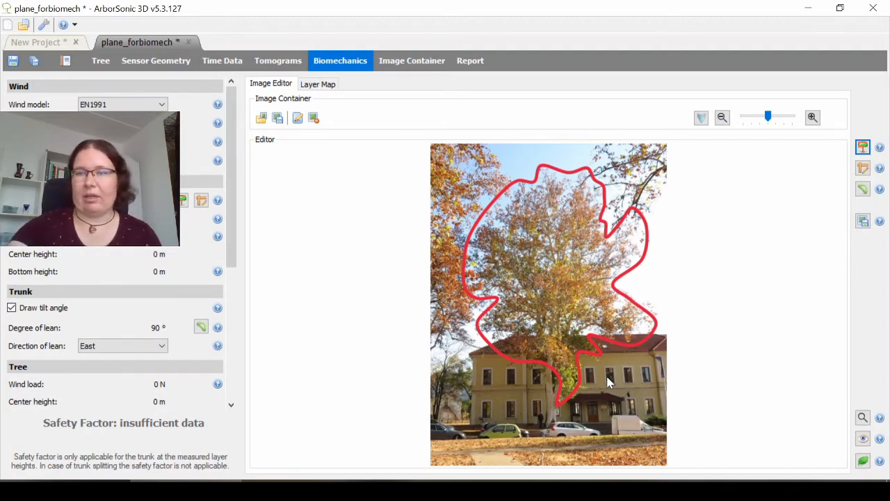
# - Reshape the crown outline by moving two points of its upper-right bulge inward, closer to the foliage
pyautogui.click(862, 147)
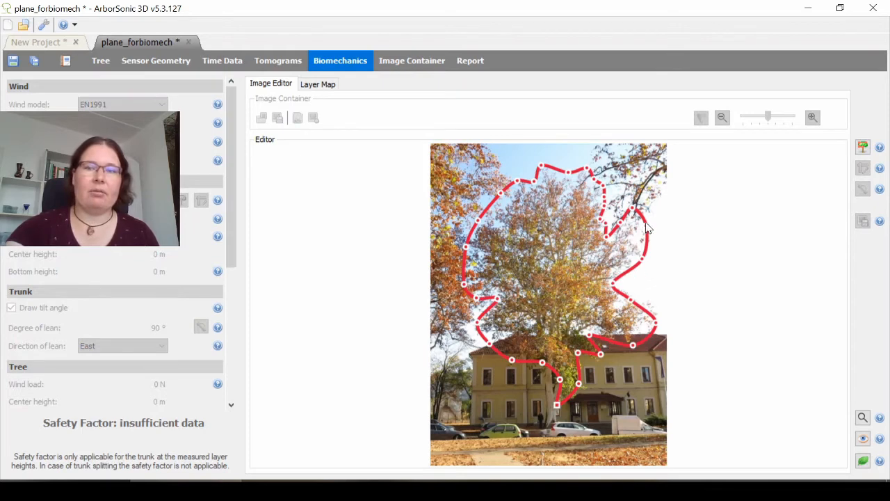
pyautogui.moveTo(647, 227); pyautogui.dragTo(635, 240)
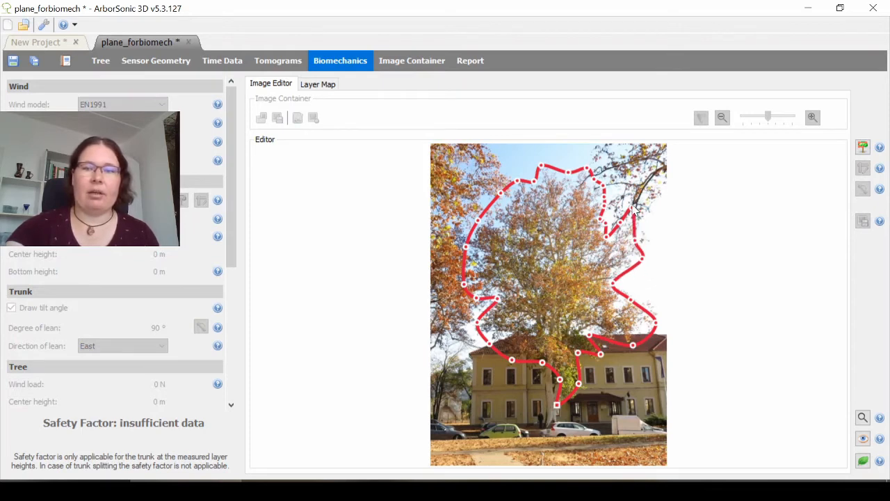
pyautogui.moveTo(633, 205); pyautogui.dragTo(631, 226)
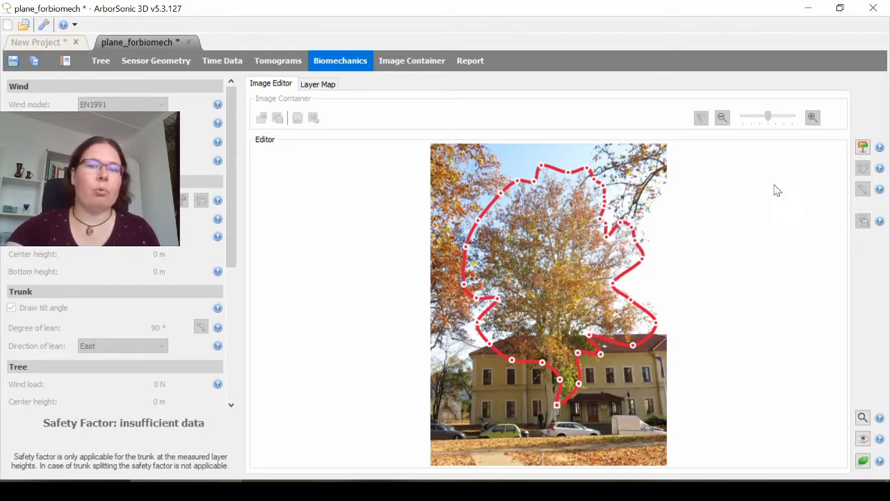
pyautogui.click(863, 147)
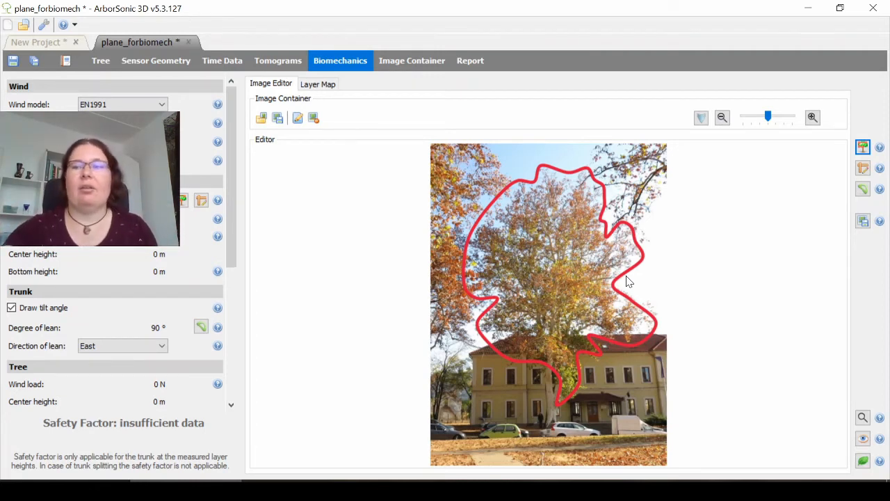
# - Draw a vertical reference line from the base of the trunk to the top of the crown
pyautogui.click(862, 169)
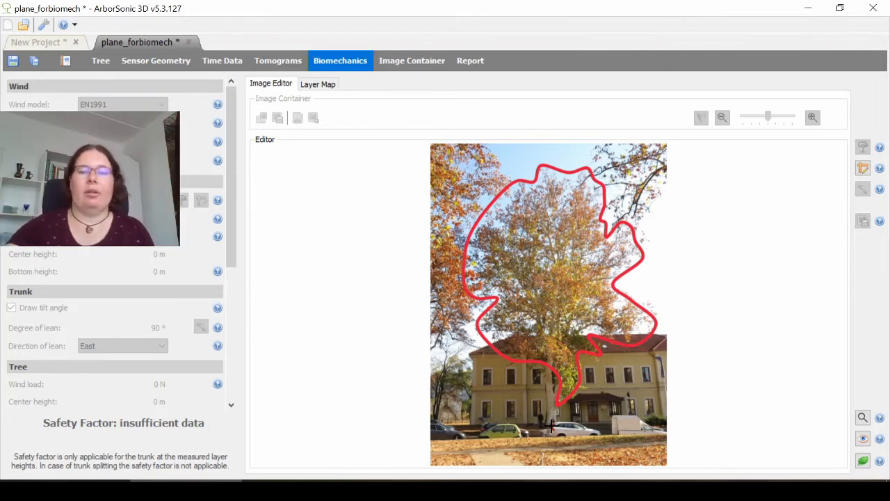
pyautogui.click(553, 168)
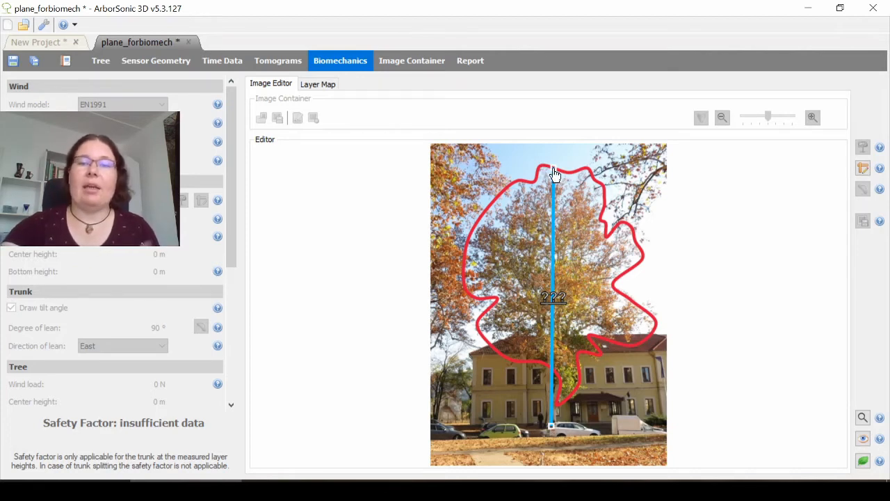
# - Try the building's height from ground to roof as the reference line, and return the line to the tree's full height
pyautogui.click(518, 335)
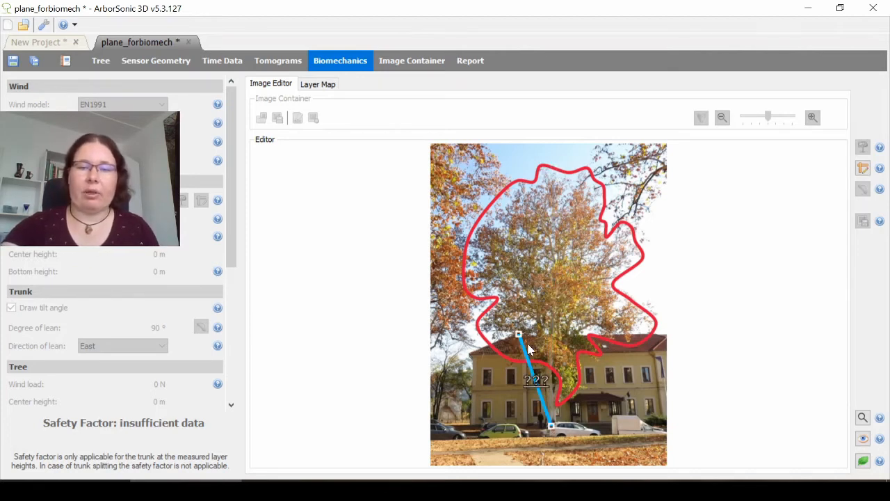
pyautogui.click(521, 425)
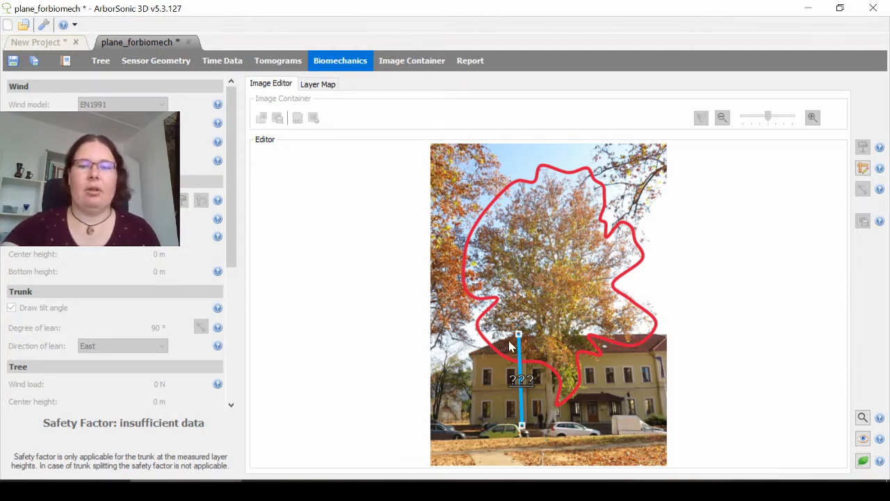
pyautogui.moveTo(519, 338); pyautogui.dragTo(548, 167)
pyautogui.moveTo(522, 426); pyautogui.dragTo(552, 431)
# - Set the length of the tree's reference line to 32 m and finish editing the reference
pyautogui.click(554, 299)
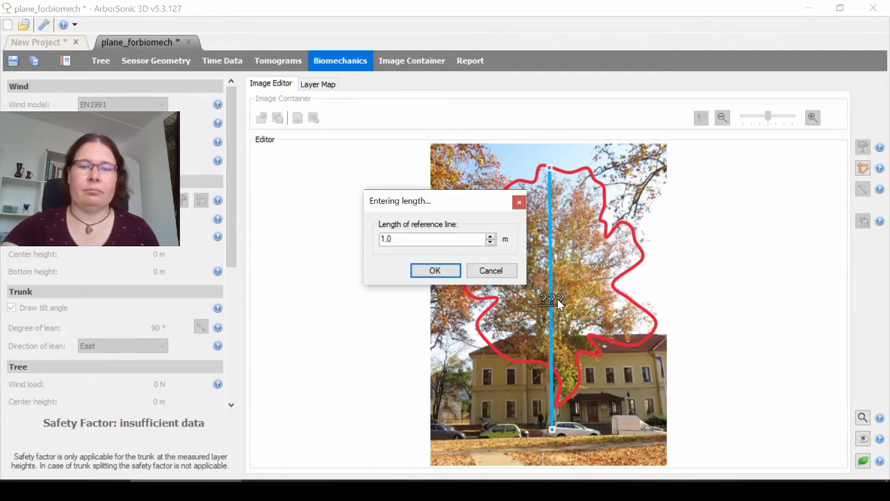
pyautogui.click(385, 239)
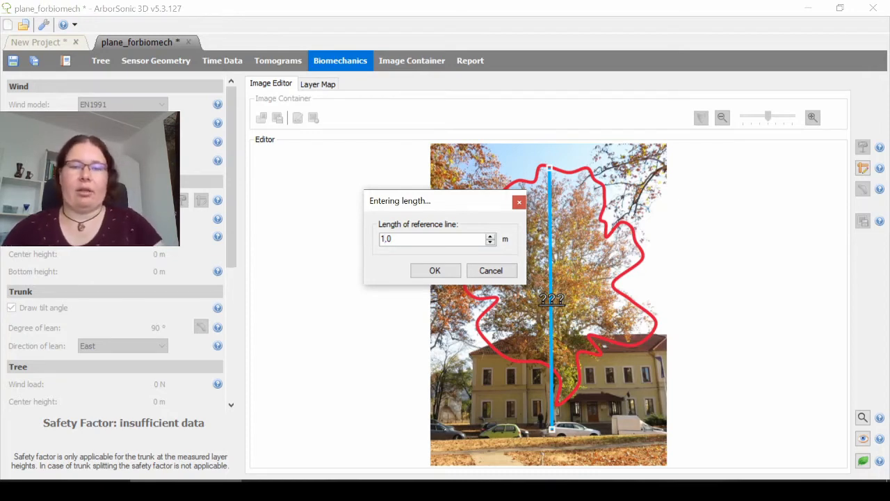
pyautogui.press('BackSpace')
pyautogui.write('32')
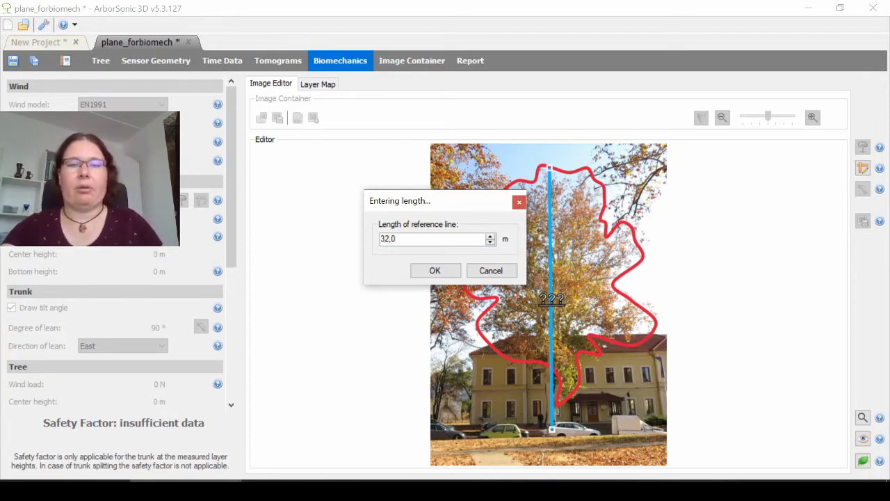
pyautogui.click(427, 272)
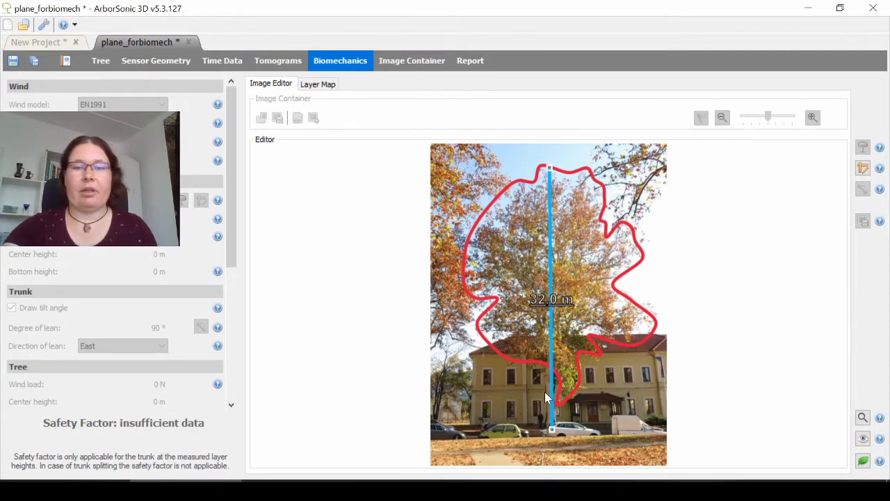
pyautogui.click(864, 171)
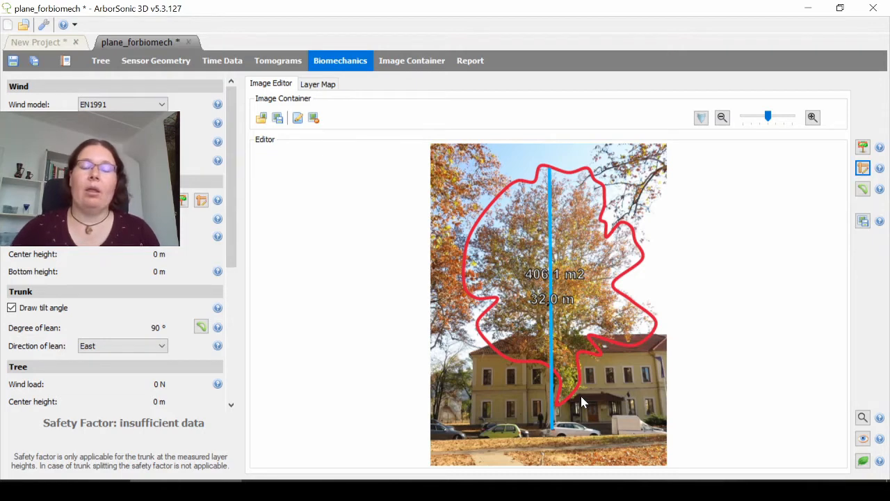
pyautogui.click(863, 148)
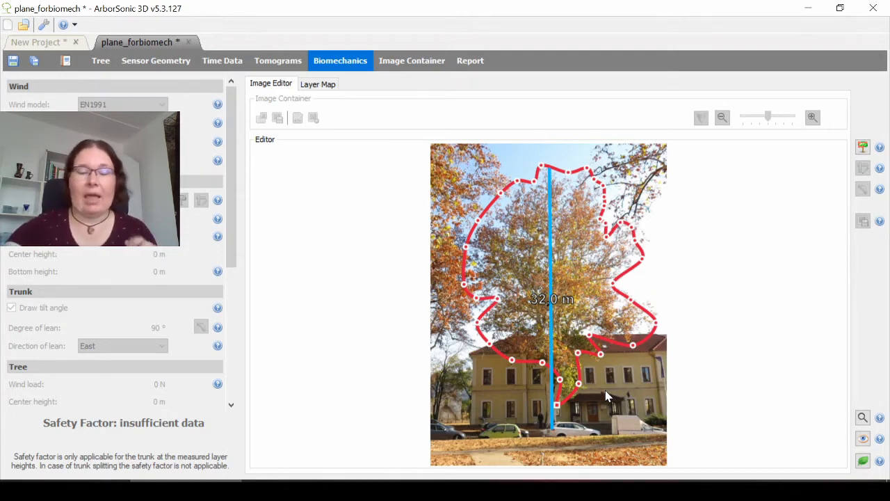
pyautogui.click(862, 147)
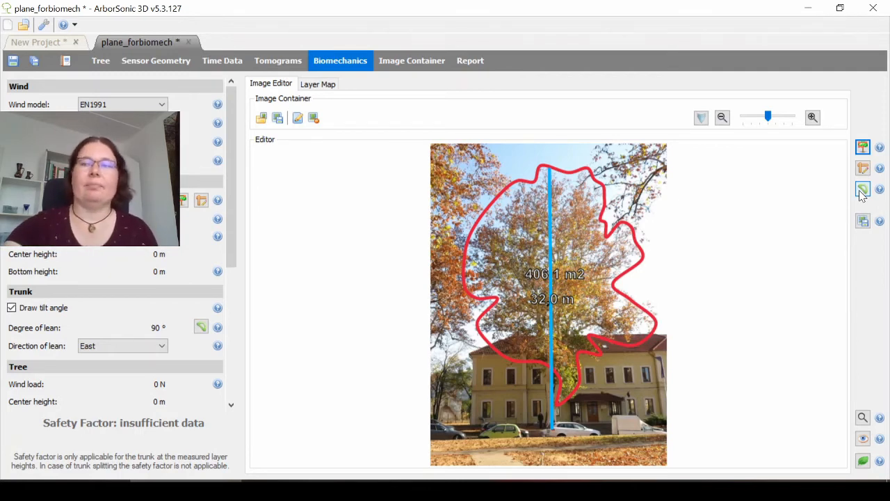
# - Draw the trunk's tilt angle with one arm up the trunk from its base and the other along the ground
pyautogui.click(861, 191)
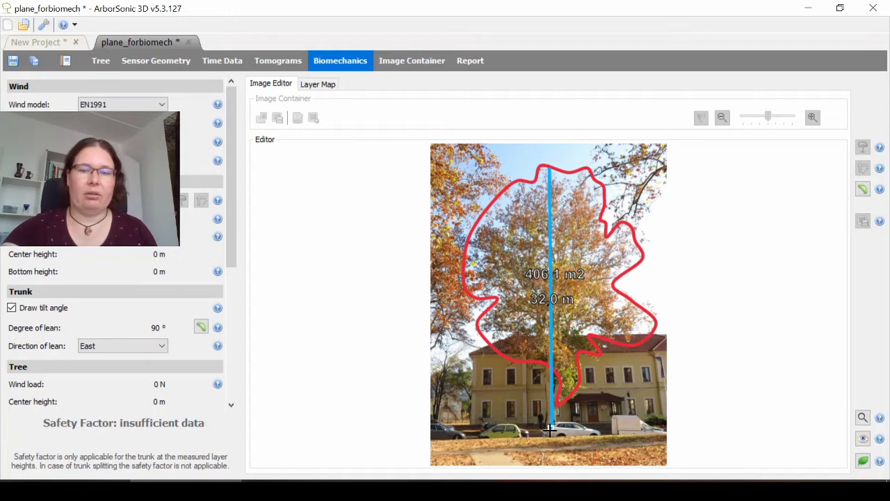
pyautogui.click(549, 352)
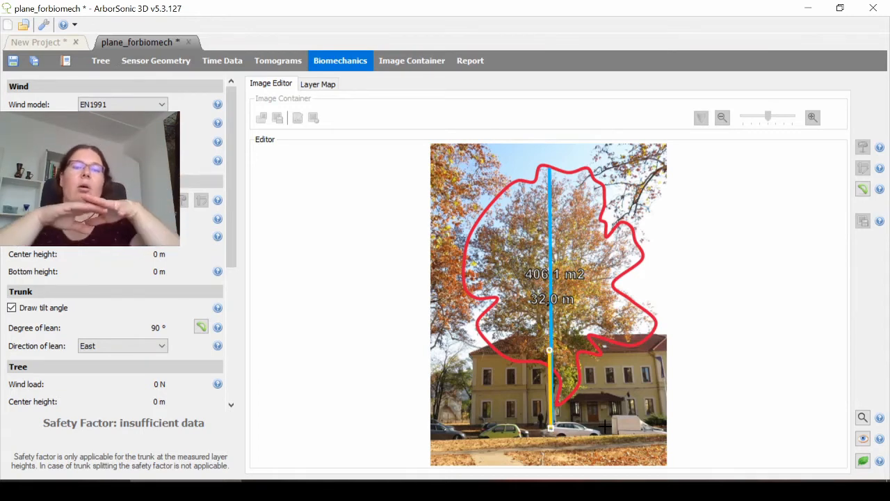
pyautogui.click(604, 426)
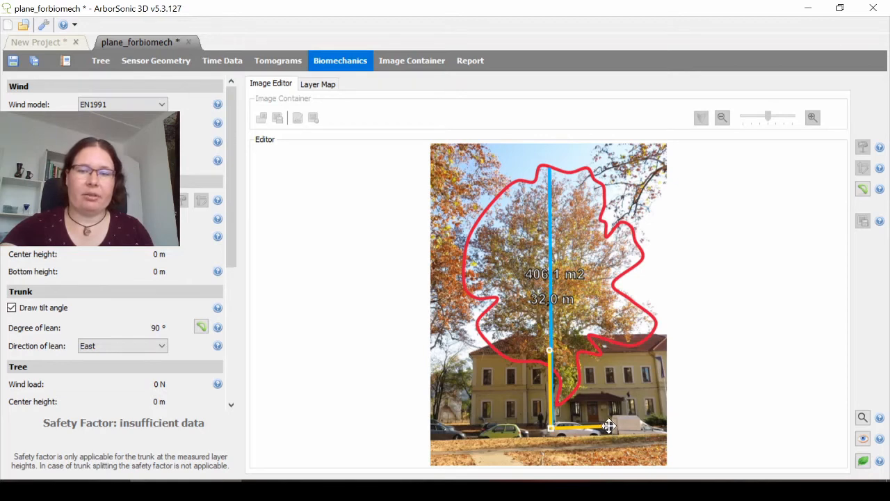
pyautogui.moveTo(605, 427); pyautogui.dragTo(611, 428)
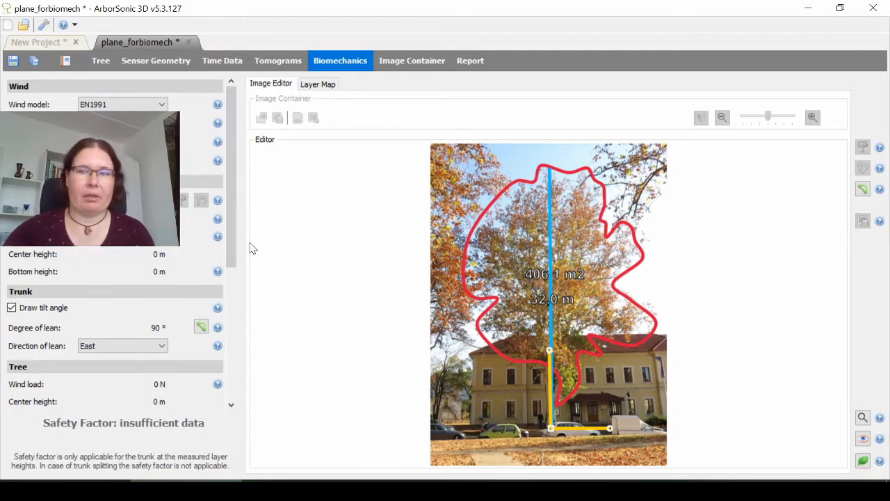
pyautogui.click(862, 189)
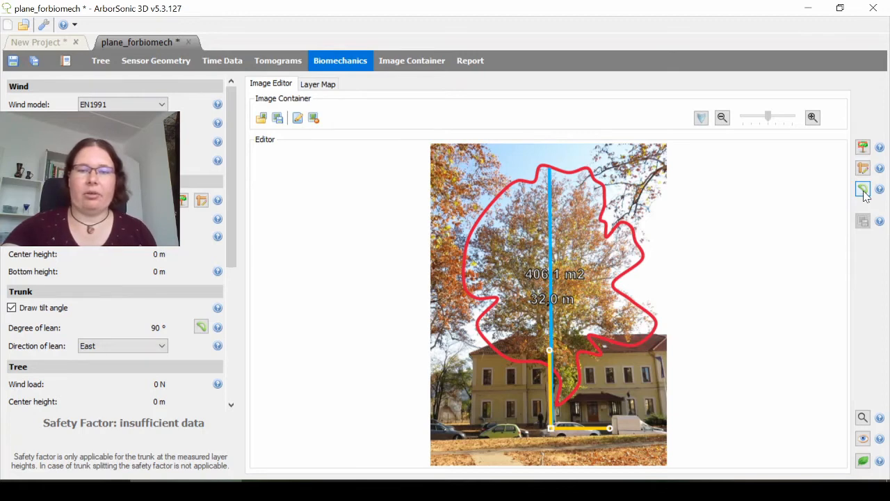
pyautogui.click(863, 190)
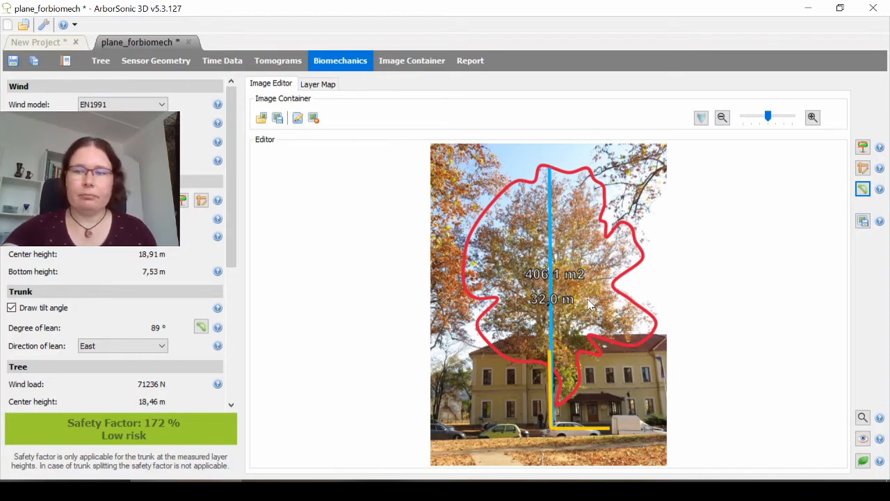
# - Raise the crown outline's point at the lower east-side branch tips above the building's roof and finish editing the crown
pyautogui.click(862, 417)
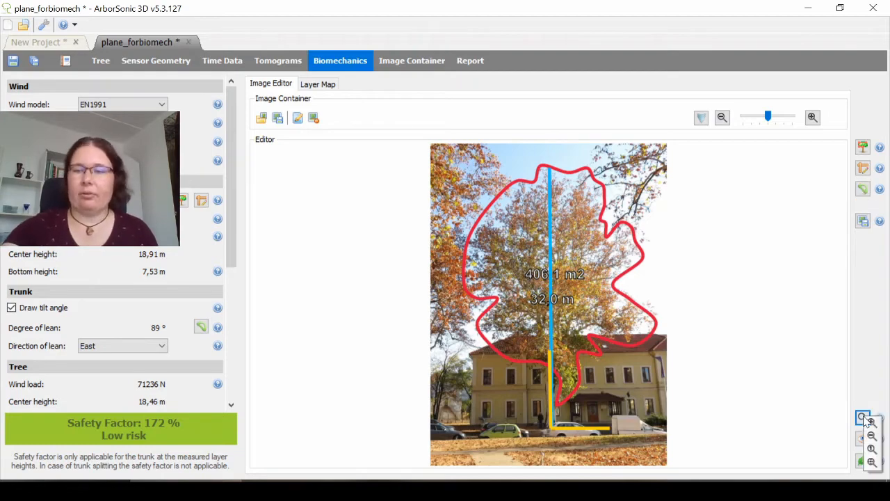
pyautogui.click(871, 423)
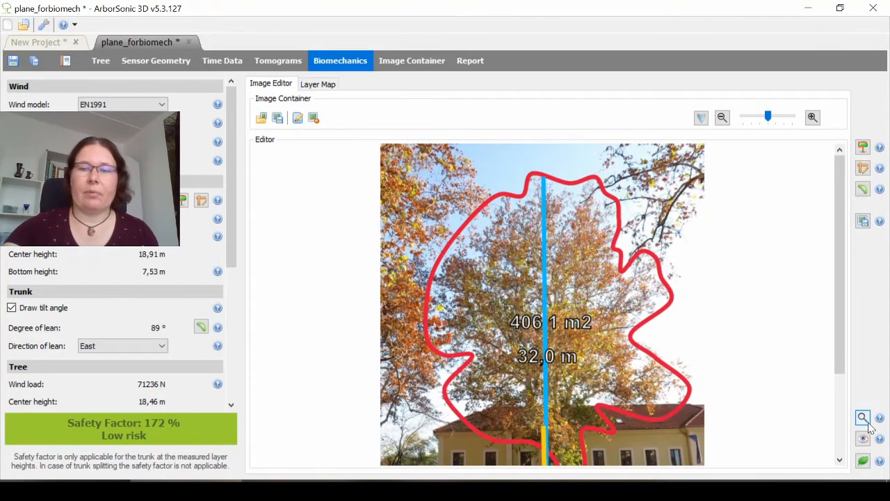
pyautogui.click(862, 417)
pyautogui.click(865, 422)
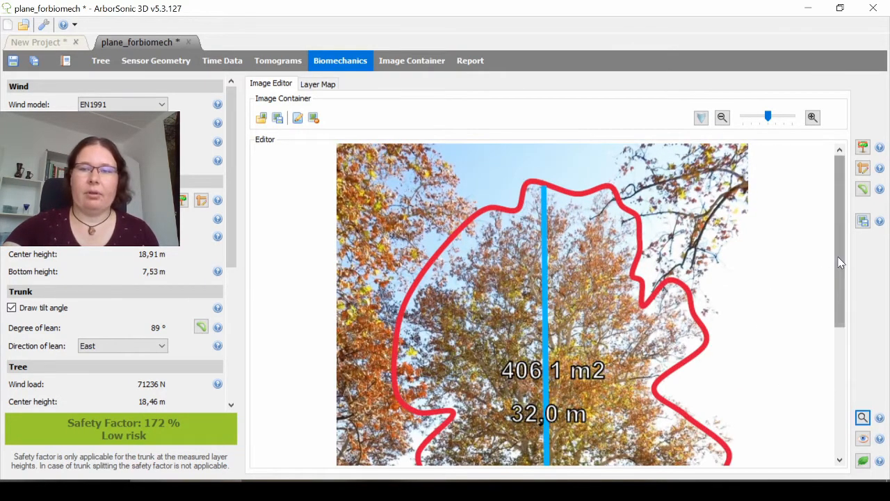
pyautogui.moveTo(838, 258); pyautogui.dragTo(842, 381)
pyautogui.scroll(1, 699, 310)
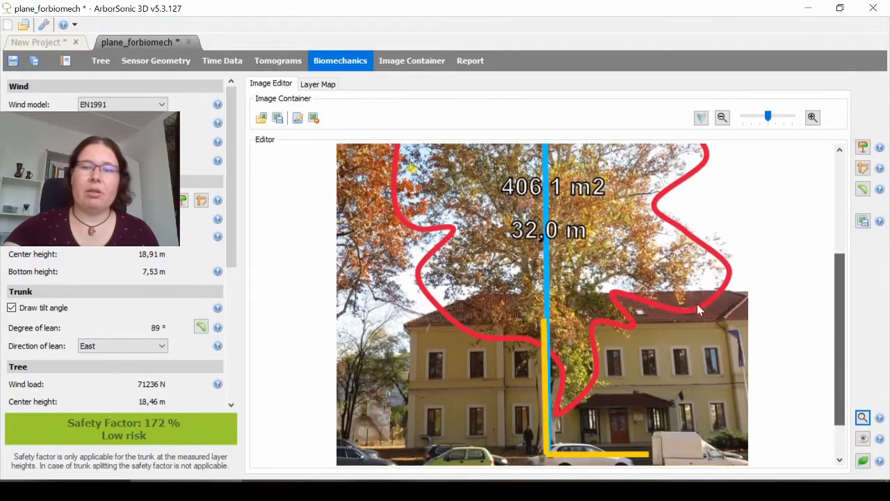
pyautogui.click(863, 148)
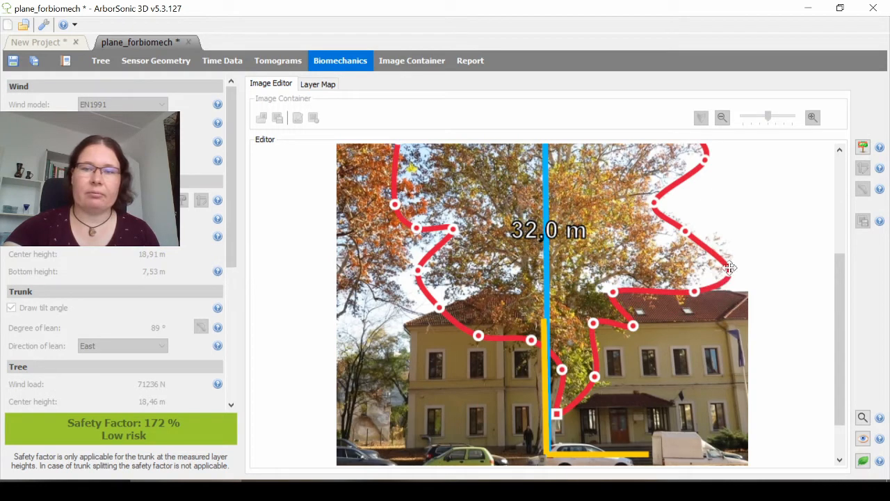
pyautogui.moveTo(729, 268); pyautogui.dragTo(734, 249)
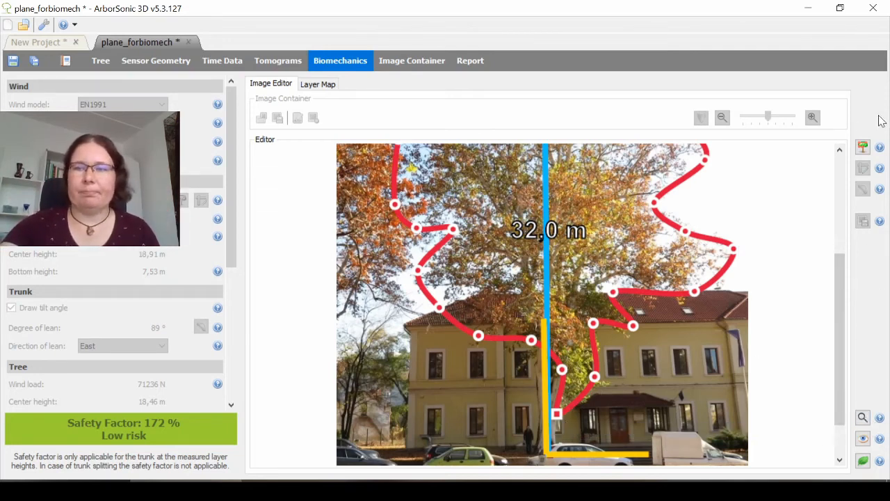
pyautogui.click(863, 418)
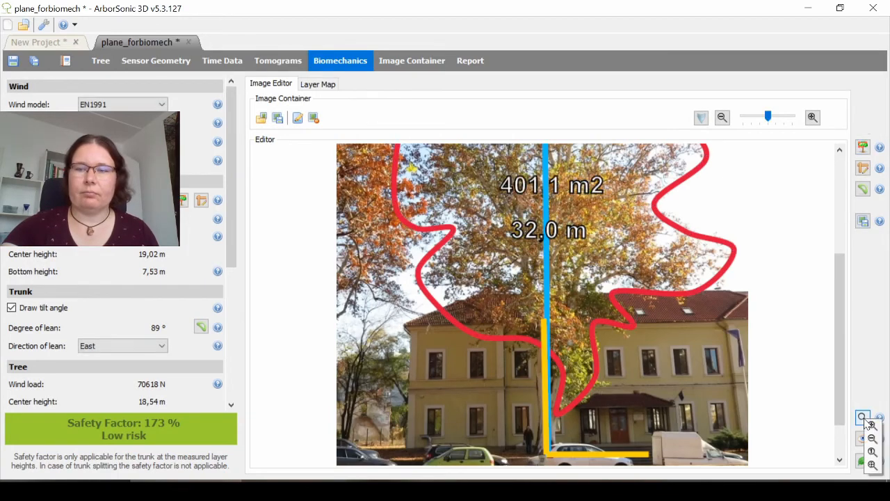
pyautogui.click(871, 452)
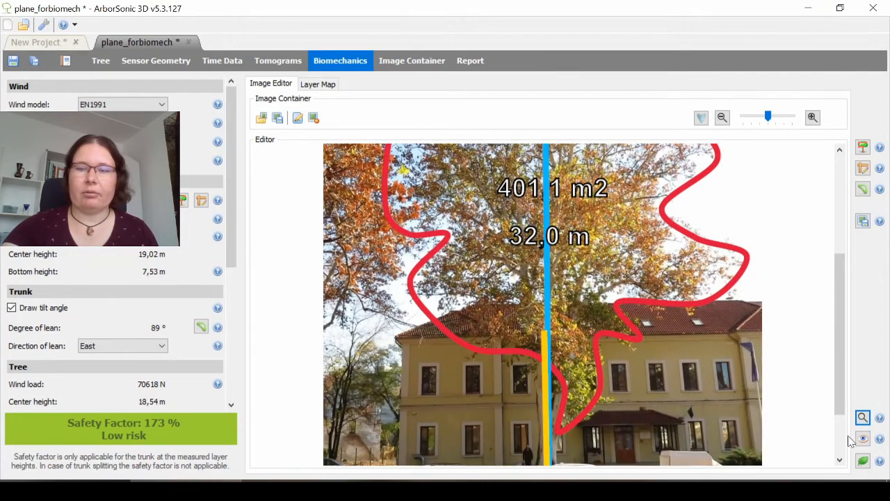
pyautogui.click(862, 420)
pyautogui.click(874, 461)
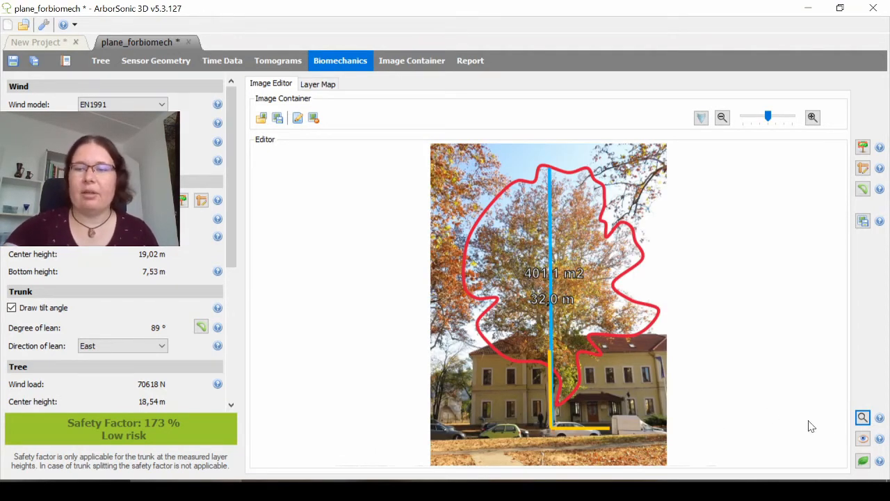
# - Hide the crown outline, the reference line and the tilt angle on the tree photo
pyautogui.click(863, 440)
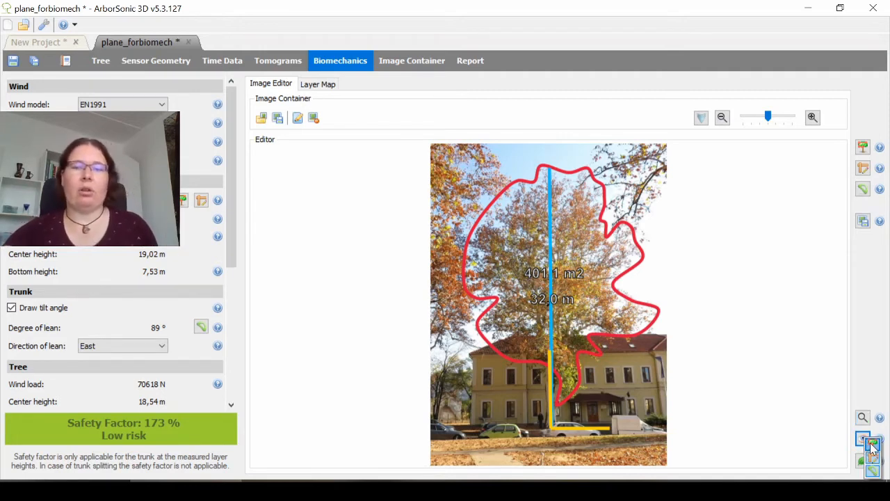
pyautogui.click(872, 446)
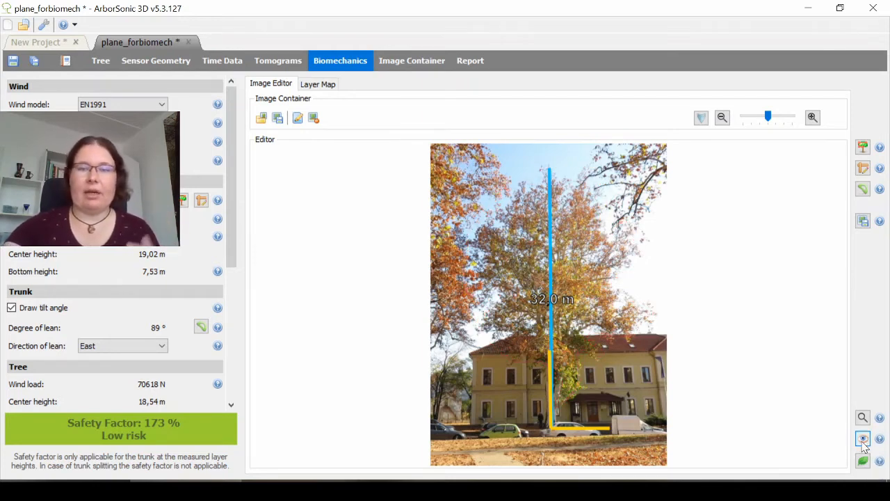
pyautogui.click(862, 440)
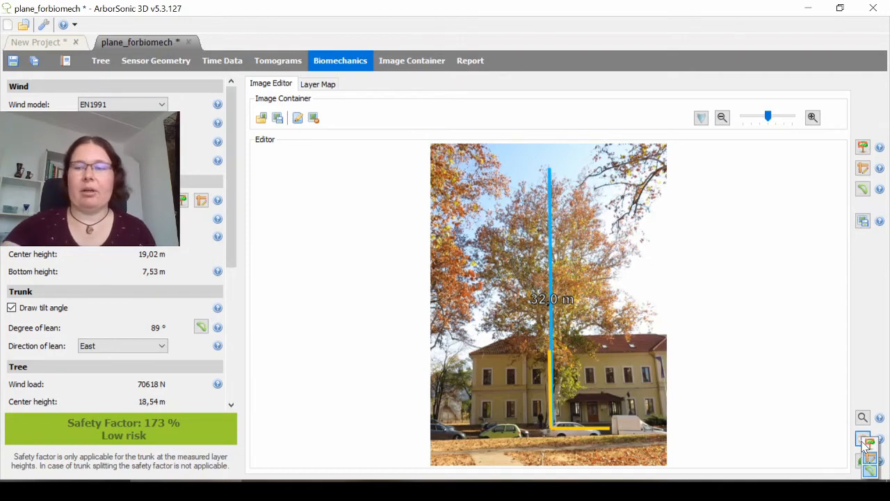
pyautogui.click(866, 460)
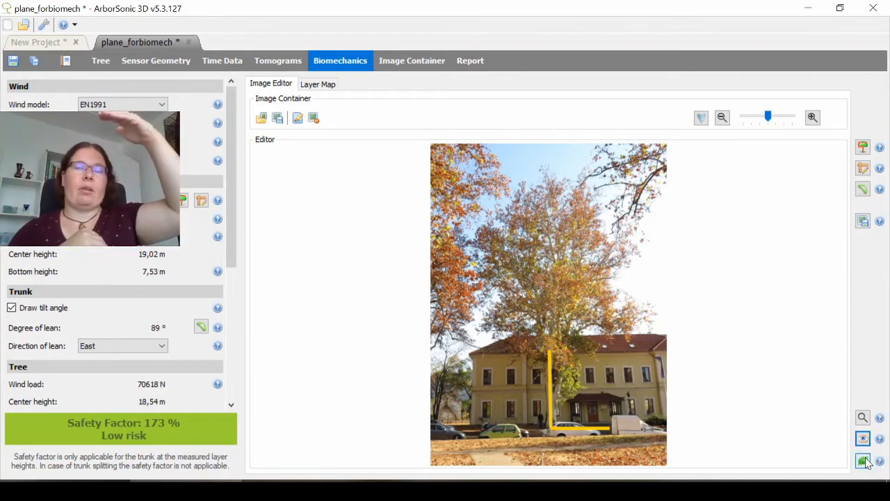
pyautogui.click(863, 439)
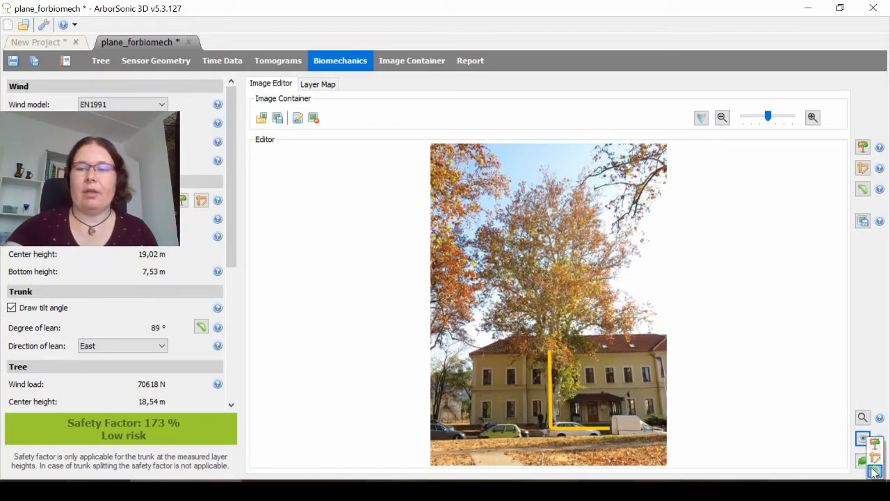
pyautogui.click(874, 473)
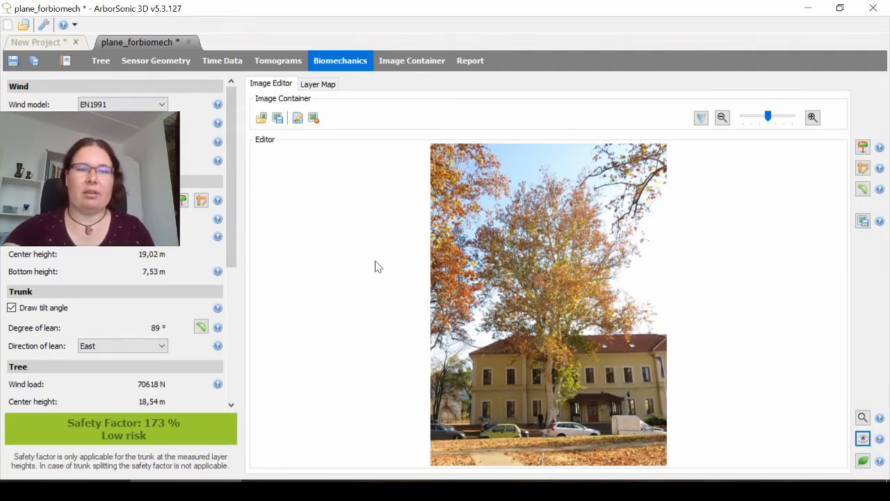
# - Show the crown outline, the reference line and the tilt angle on the photo again
pyautogui.click(862, 439)
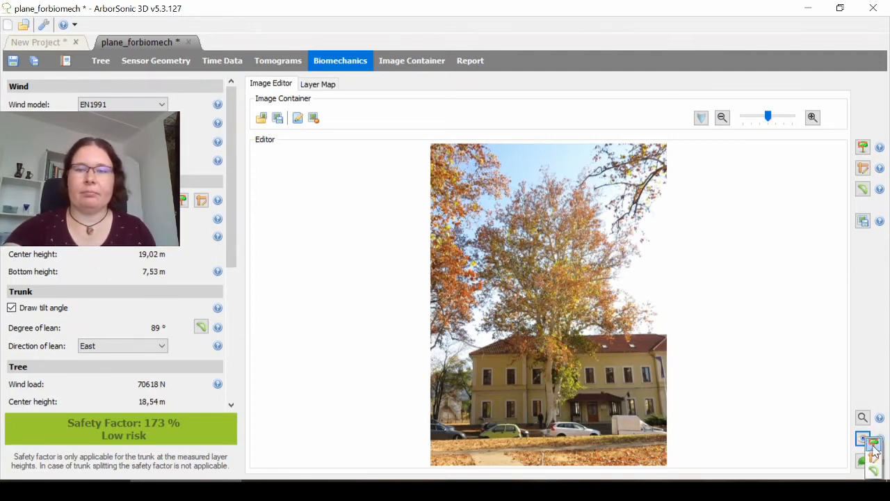
pyautogui.click(874, 445)
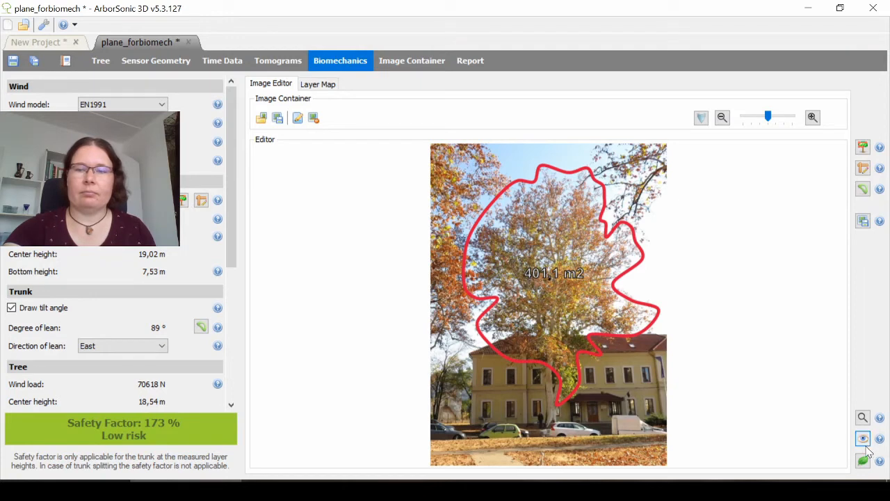
pyautogui.click(863, 440)
pyautogui.click(869, 445)
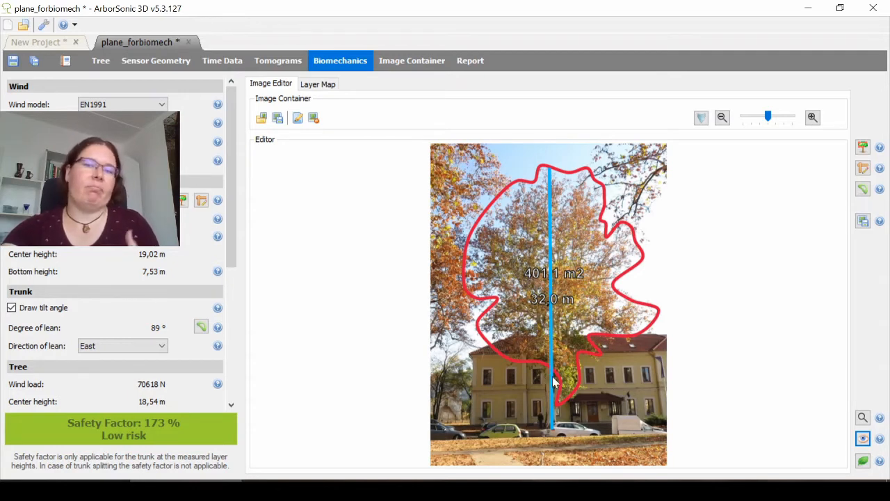
pyautogui.click(863, 438)
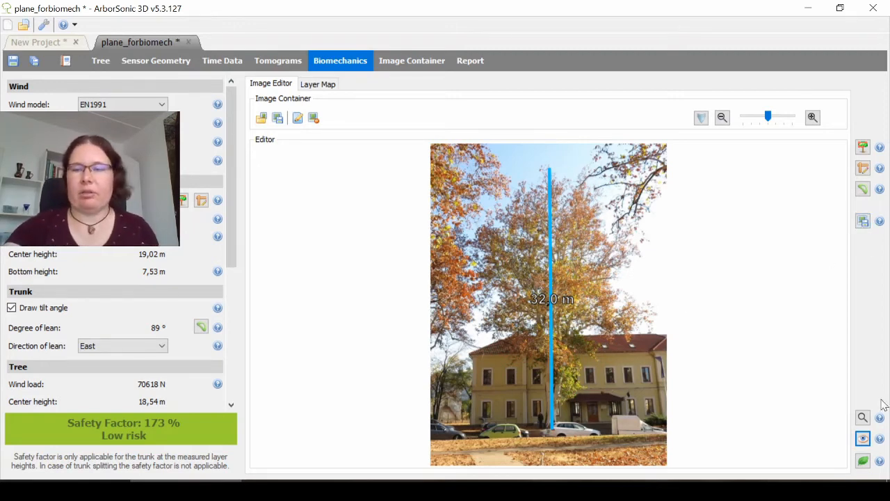
pyautogui.click(876, 443)
pyautogui.click(864, 439)
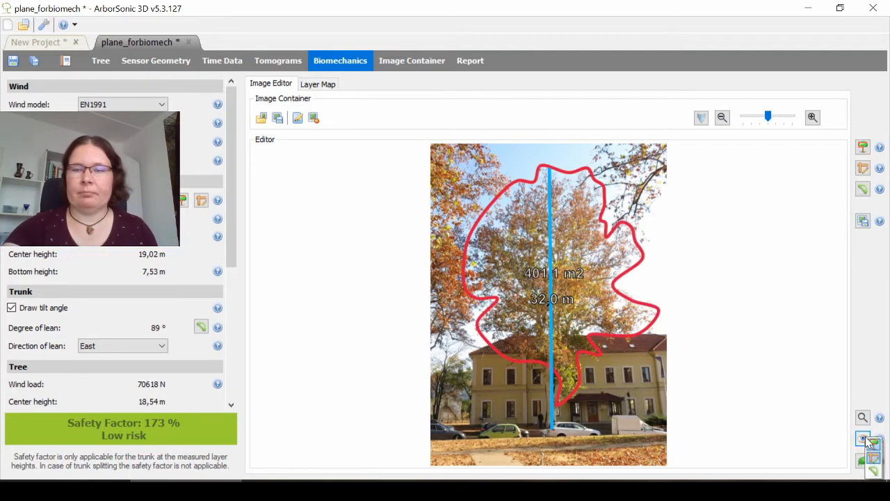
pyautogui.click(873, 471)
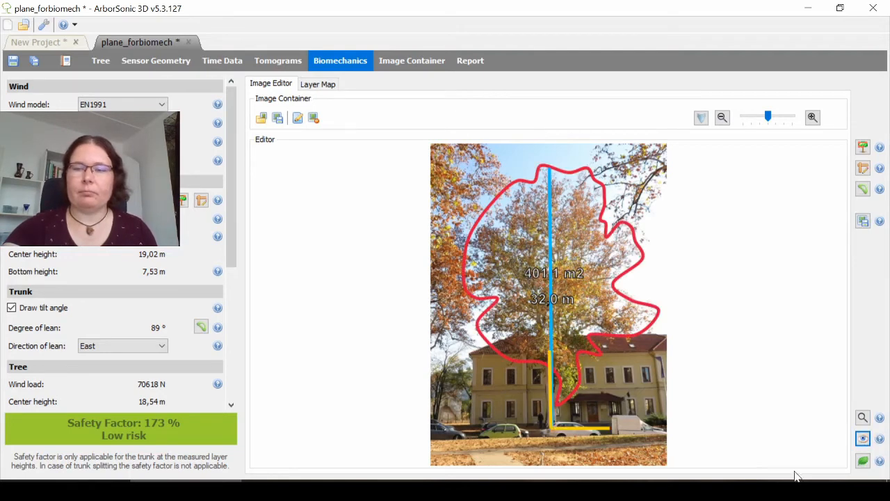
# - Try the tree photo in grayscale and sepia, and return it to full colour
pyautogui.click(864, 465)
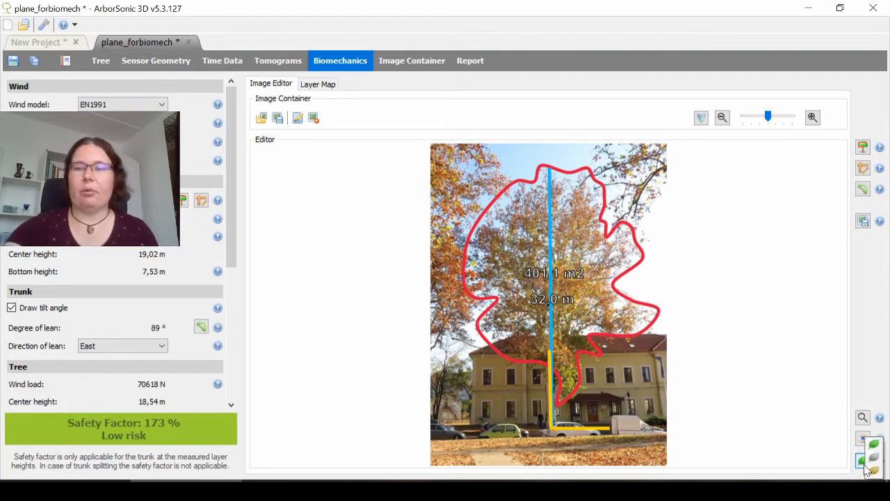
pyautogui.click(873, 457)
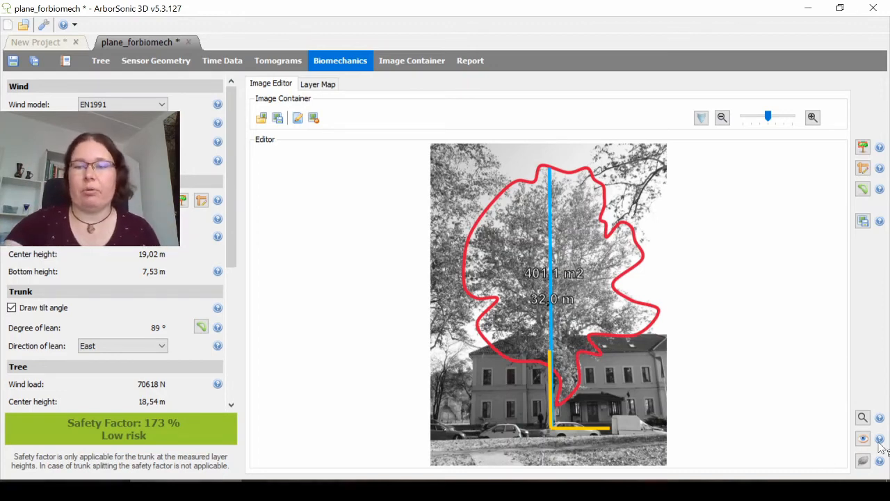
pyautogui.click(863, 461)
pyautogui.click(870, 471)
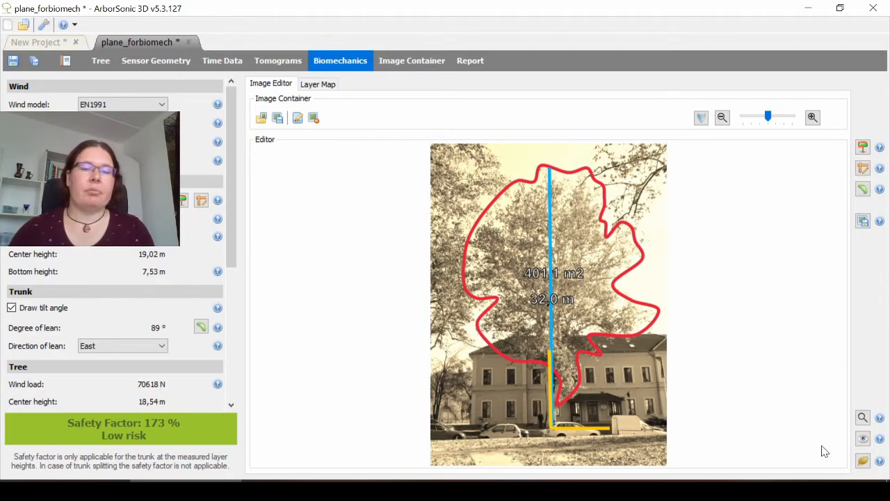
pyautogui.click(863, 461)
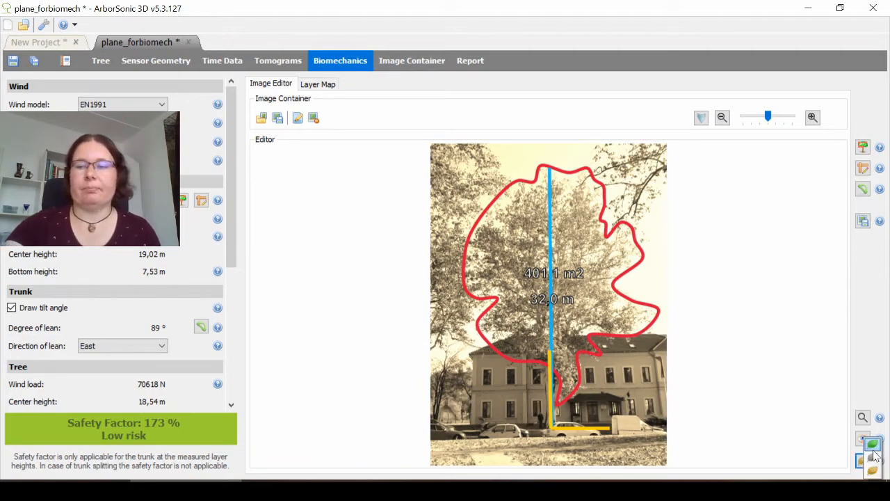
pyautogui.click(869, 445)
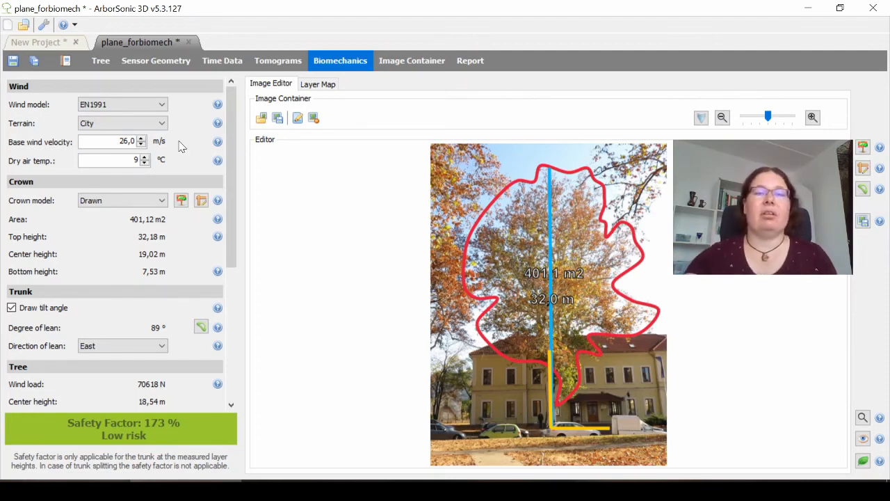
# - Compare the City and Agriculture terrains for the wind load, and set the terrain to Seashore
pyautogui.click(161, 125)
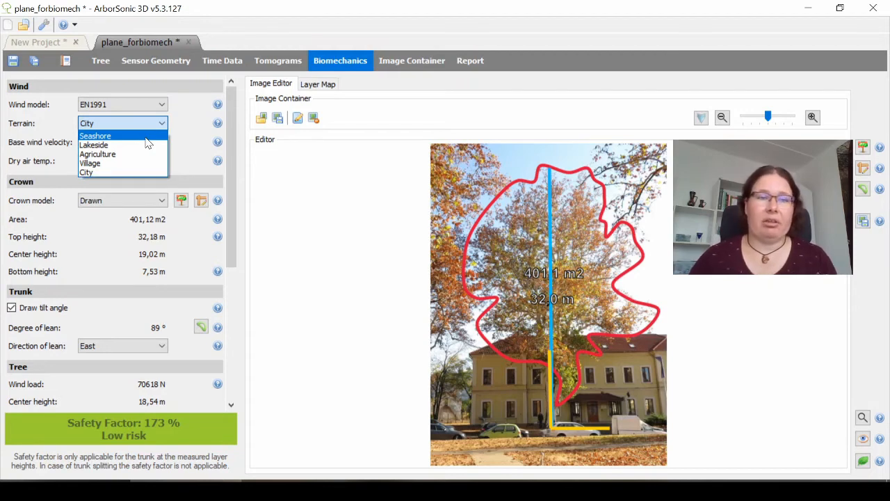
pyautogui.click(120, 172)
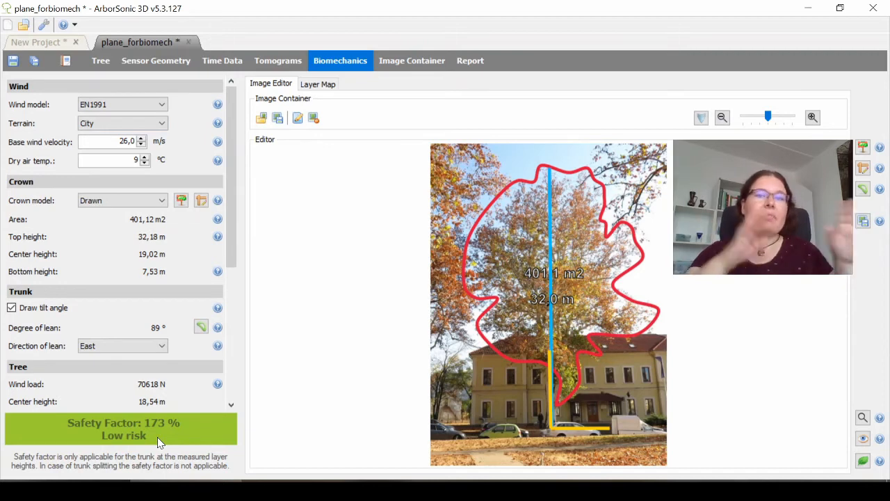
pyautogui.click(162, 125)
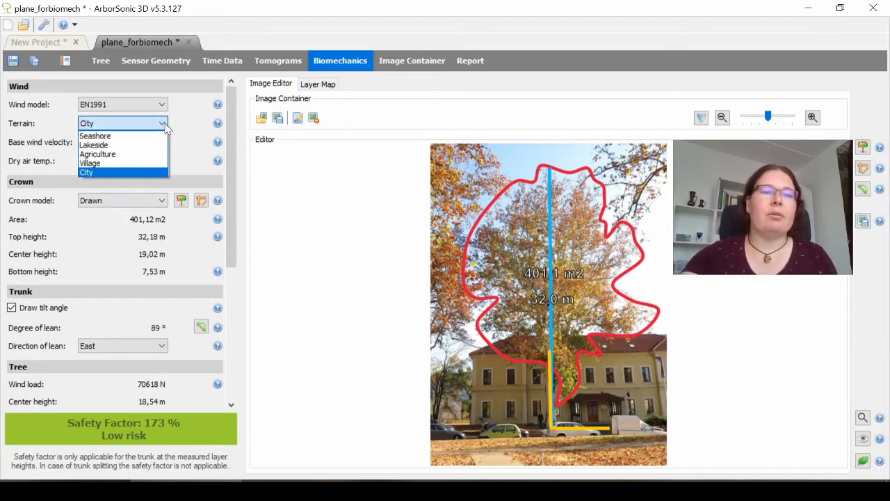
pyautogui.click(120, 154)
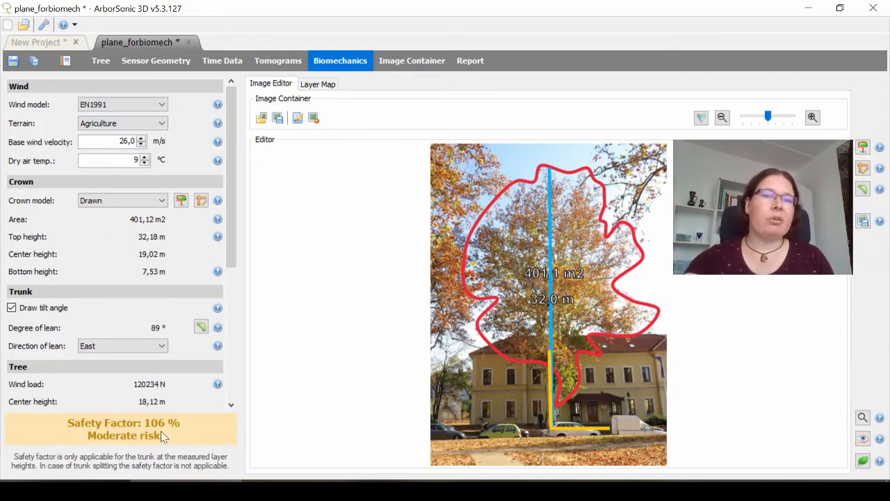
pyautogui.click(164, 125)
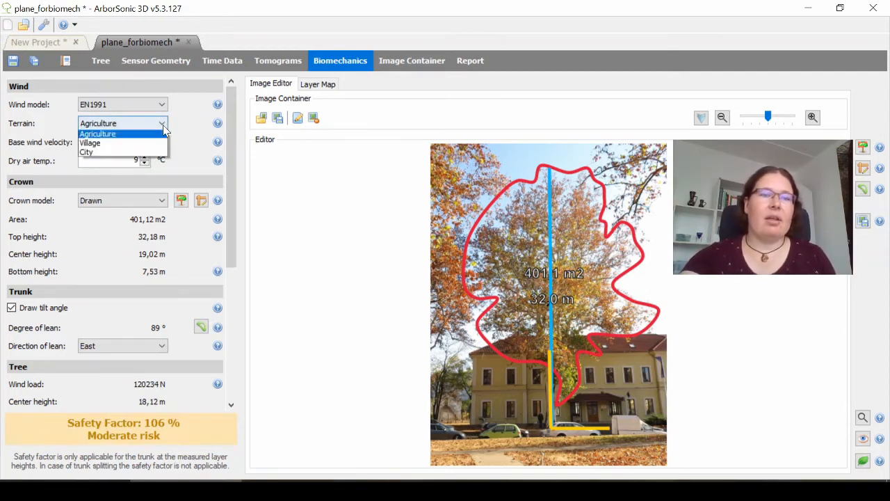
pyautogui.click(151, 137)
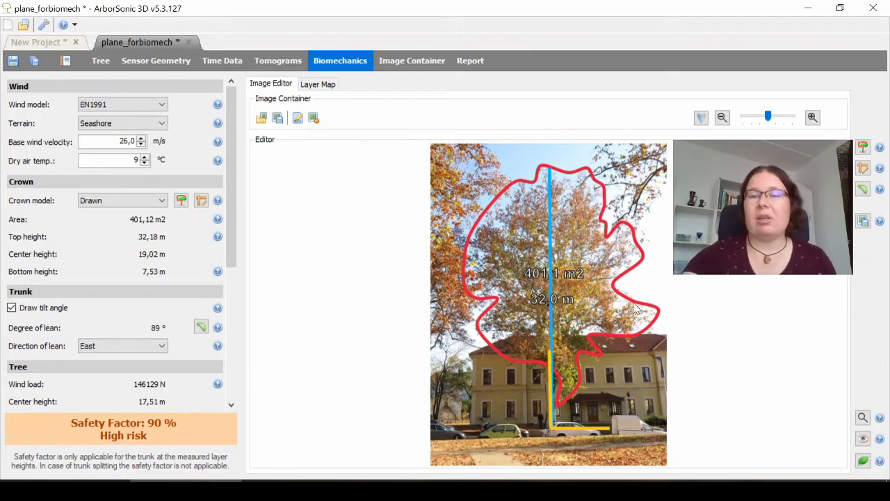
# - Pull the points along the top of the drawn crown outline inward, reducing the crown area to about 361 m²
pyautogui.click(862, 147)
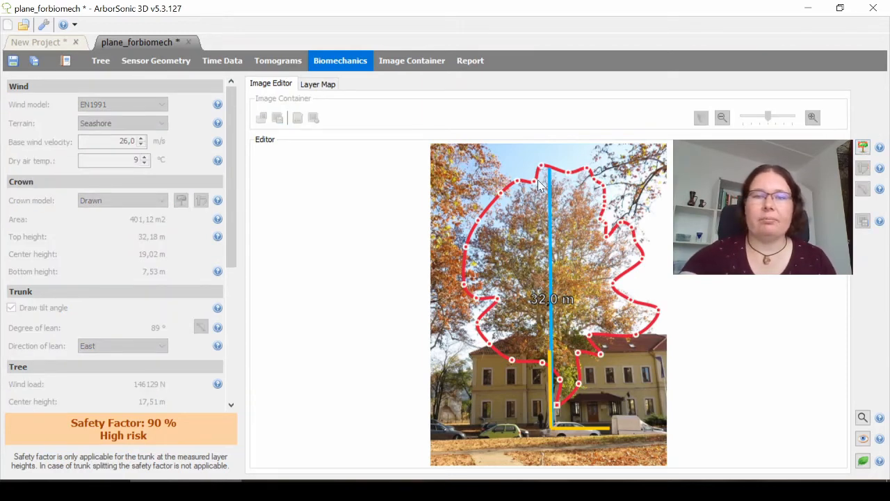
pyautogui.moveTo(534, 182); pyautogui.dragTo(542, 213)
pyautogui.moveTo(542, 167); pyautogui.dragTo(556, 202)
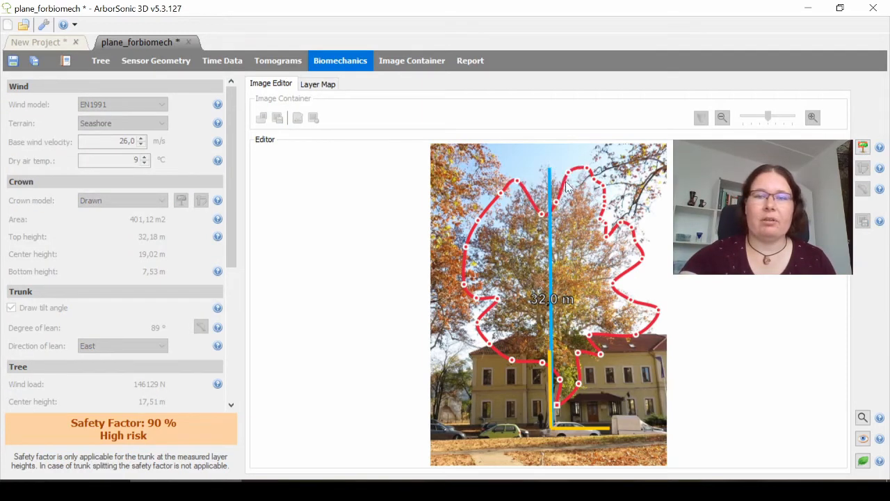
pyautogui.moveTo(568, 171); pyautogui.dragTo(573, 208)
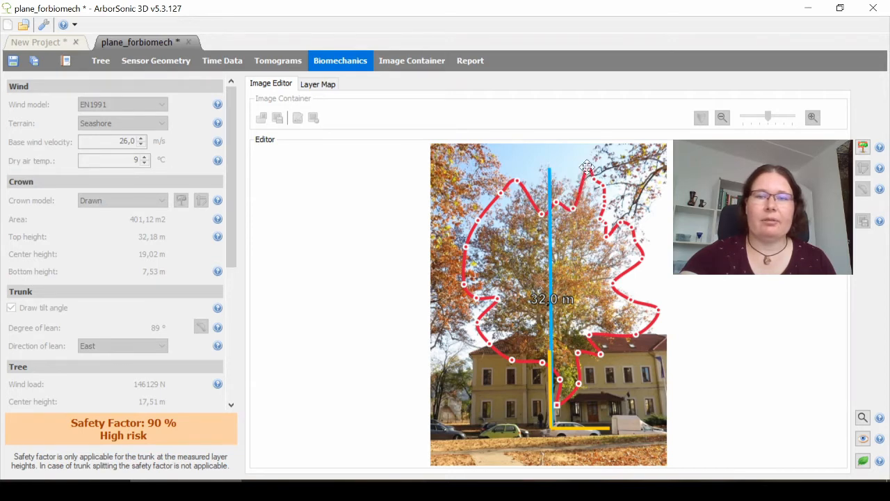
pyautogui.moveTo(587, 168); pyautogui.dragTo(603, 187)
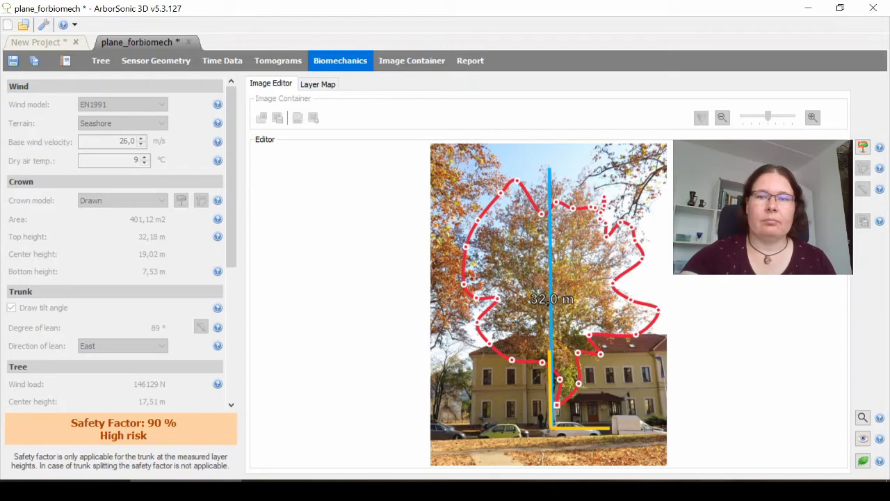
pyautogui.click(862, 147)
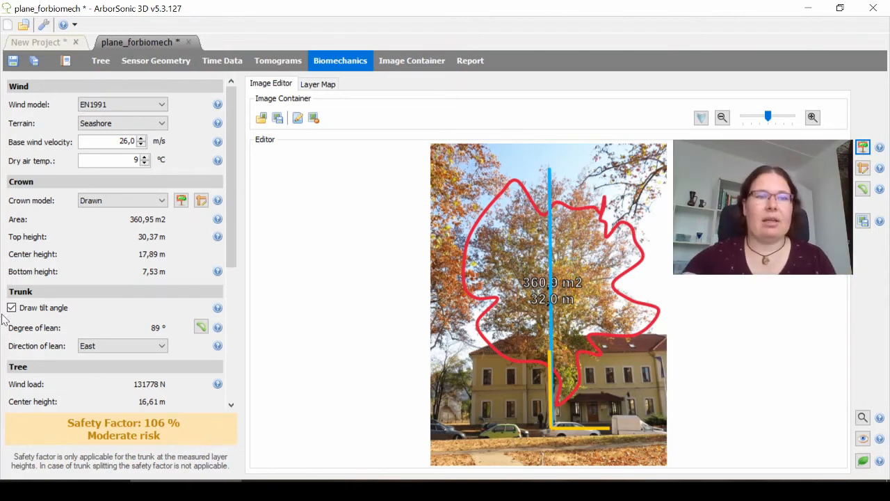
# - Set the terrain to City and the base wind velocity to 26.4 m/s
pyautogui.click(166, 126)
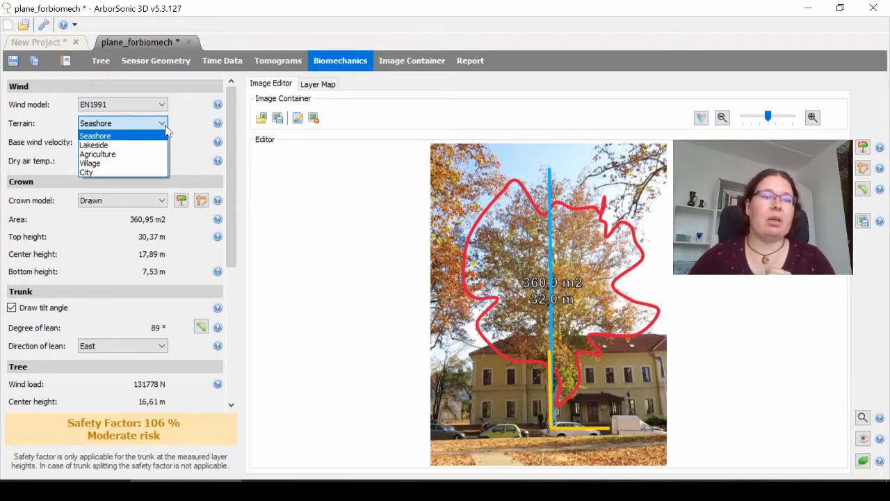
pyautogui.click(105, 172)
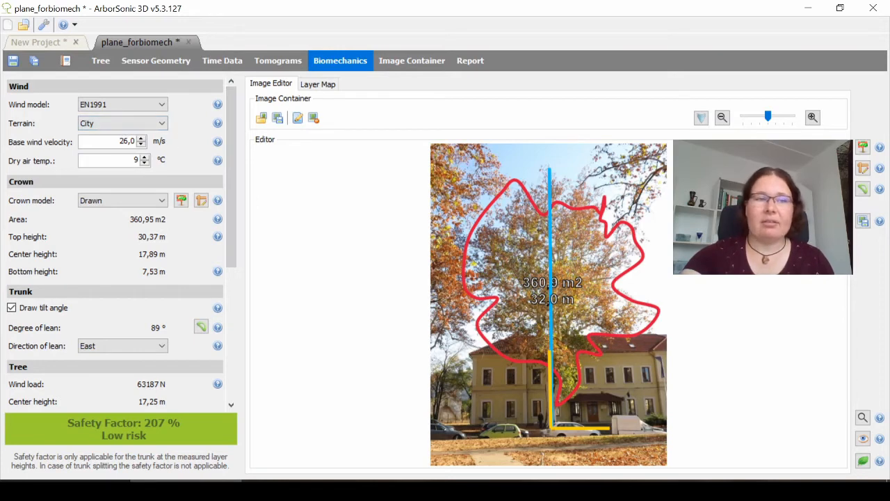
pyautogui.click(141, 139)
pyautogui.click(141, 139)
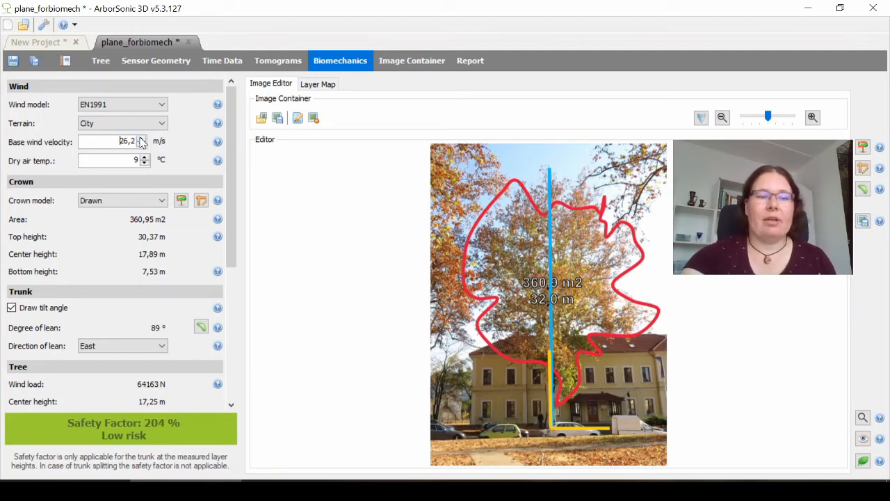
pyautogui.click(141, 139)
pyautogui.click(141, 139)
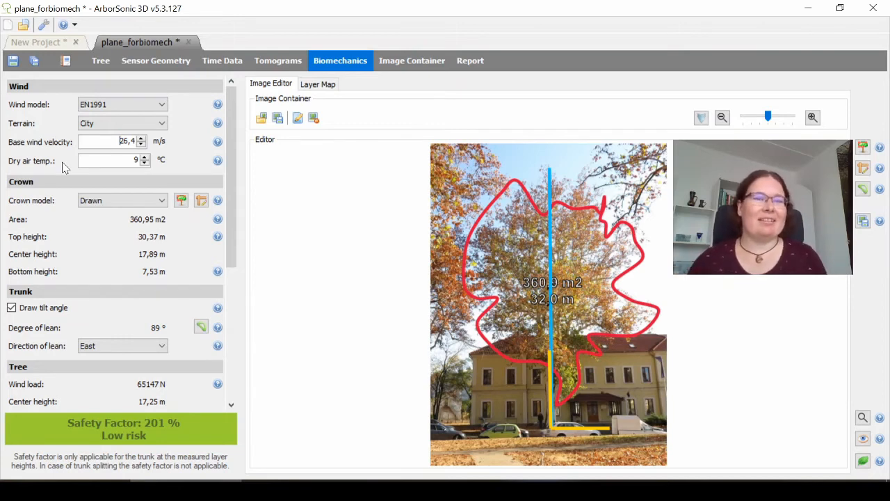
# - Try lower dry air temperatures down to -2 °C, and return the temperature to 9 °C
pyautogui.click(144, 163)
pyautogui.click(144, 163)
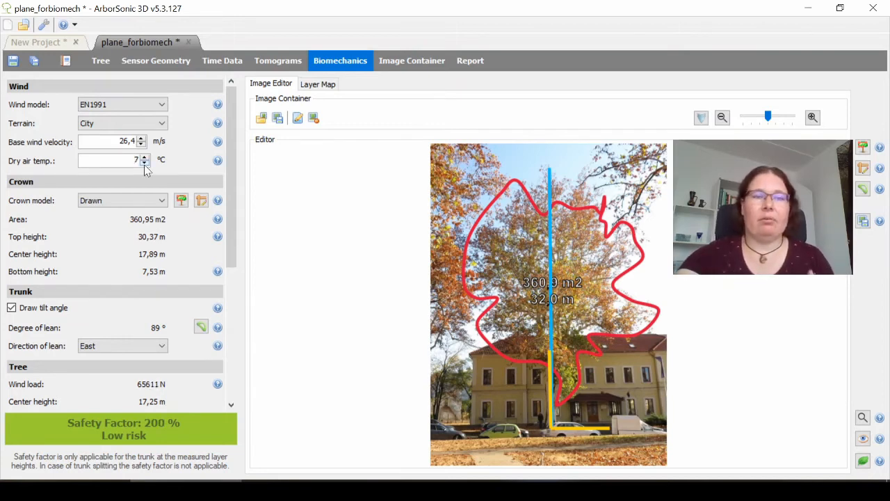
pyautogui.click(144, 163)
pyautogui.click(143, 163)
pyautogui.click(144, 163)
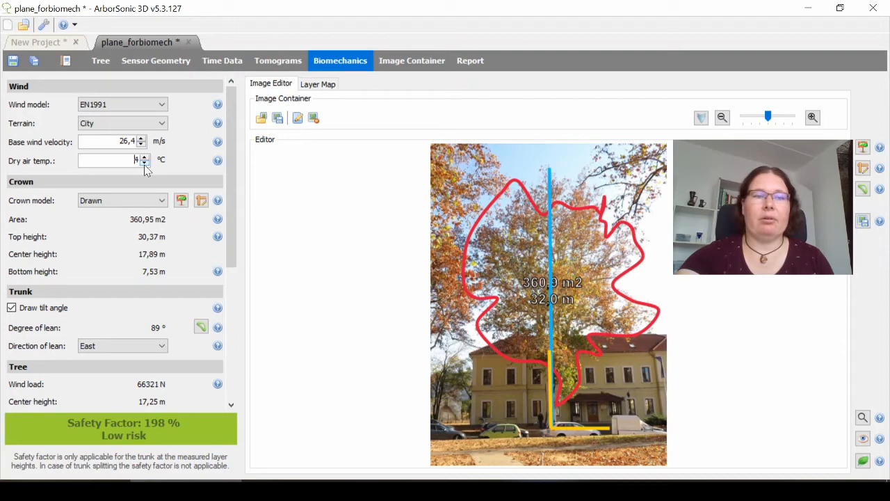
pyautogui.click(144, 164)
pyautogui.click(144, 163)
pyautogui.click(143, 163)
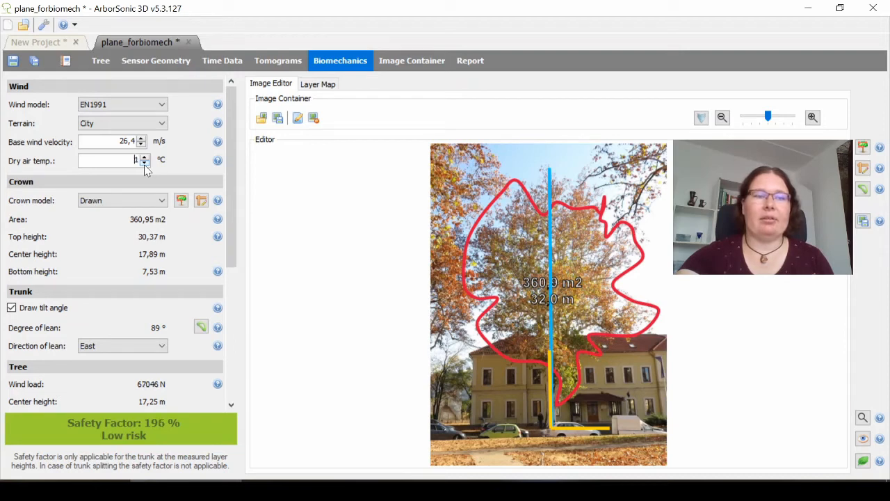
pyautogui.click(144, 163)
pyautogui.click(144, 163)
pyautogui.click(144, 163)
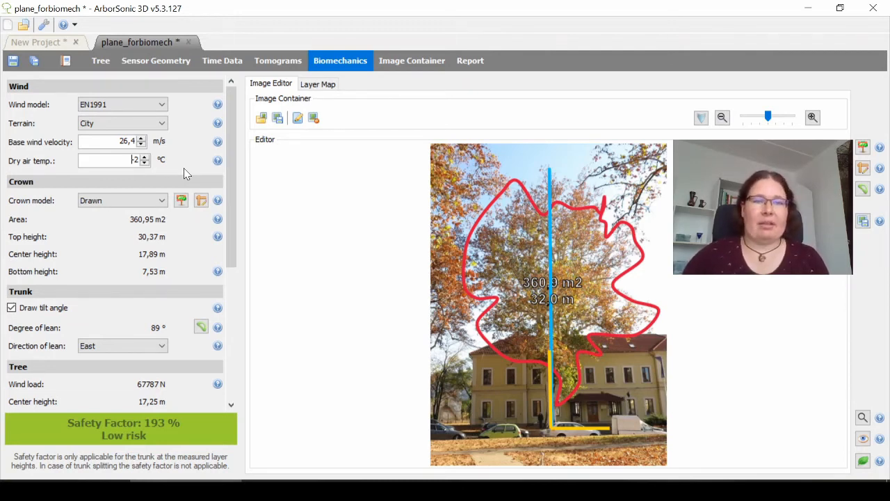
pyautogui.click(145, 163)
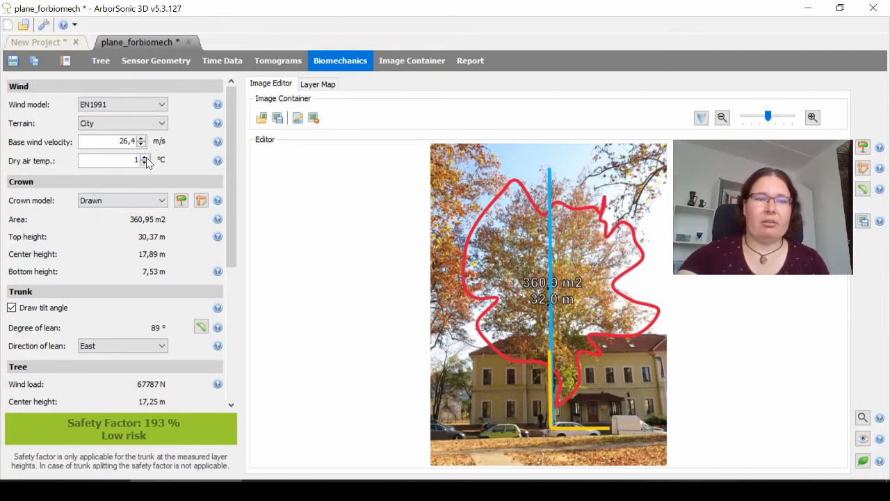
pyautogui.write('0')
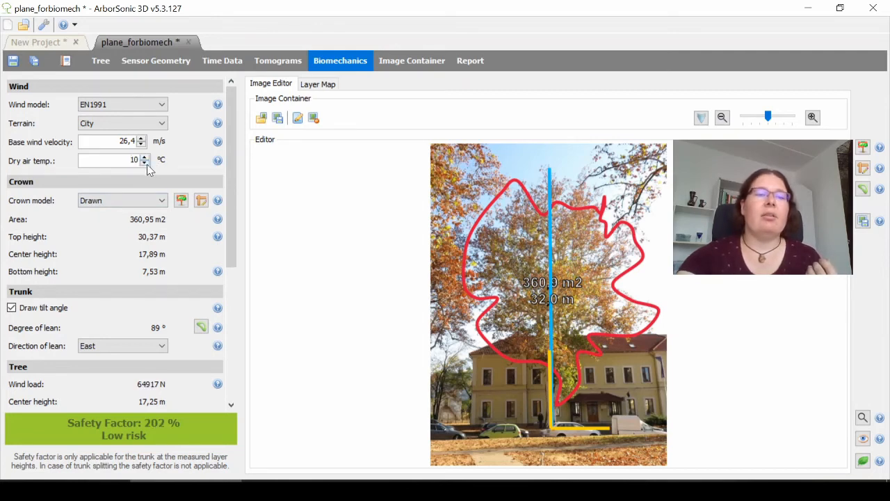
pyautogui.click(145, 163)
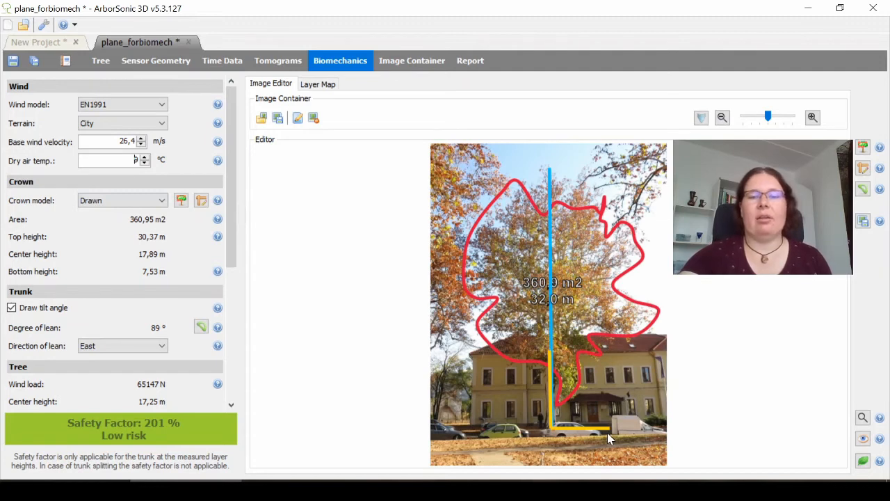
# - Raise the lowered points along the top of the crown outline, enlarging the crown area to about 392 m²
pyautogui.click(181, 202)
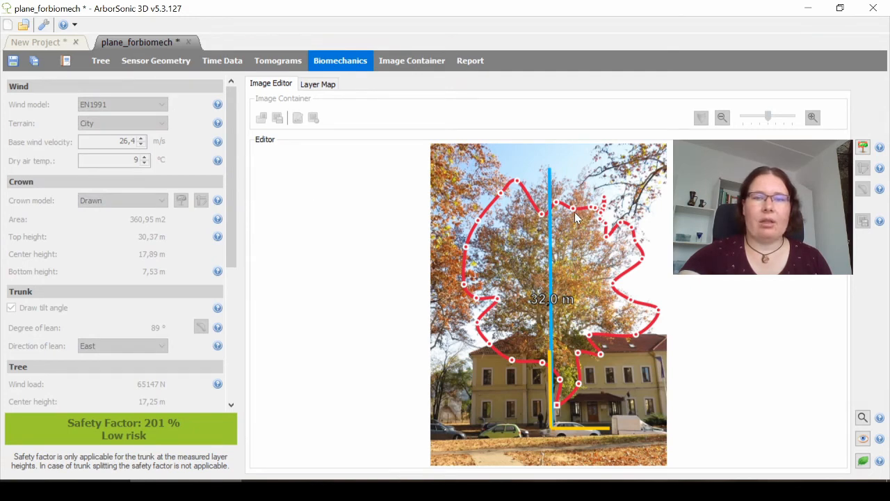
pyautogui.moveTo(573, 208); pyautogui.dragTo(595, 183)
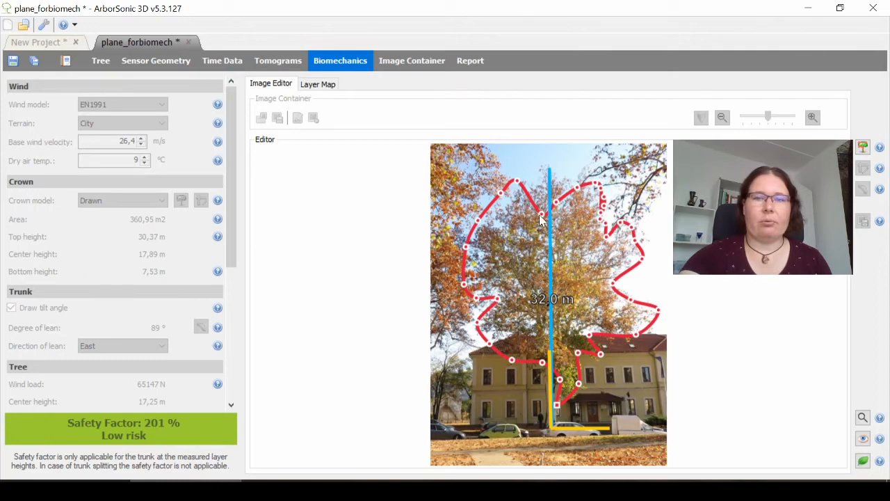
pyautogui.moveTo(542, 214); pyautogui.dragTo(545, 171)
pyautogui.moveTo(557, 203); pyautogui.dragTo(563, 186)
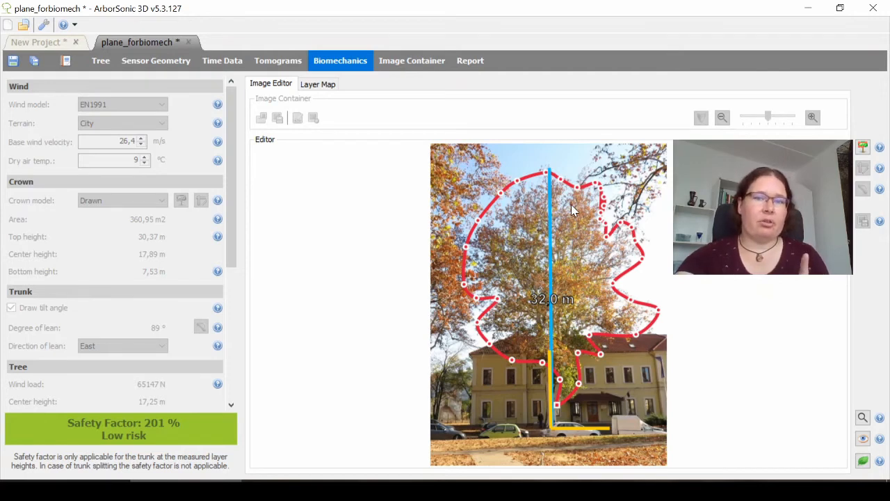
pyautogui.click(862, 148)
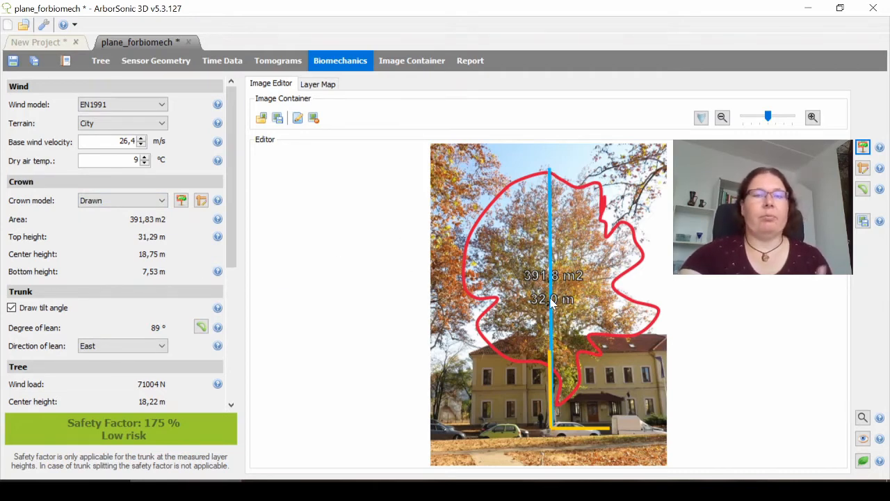
# - Switch the crown model to Calculator and calculate an elliptical crown 20 m wide and 30 m high
pyautogui.click(162, 206)
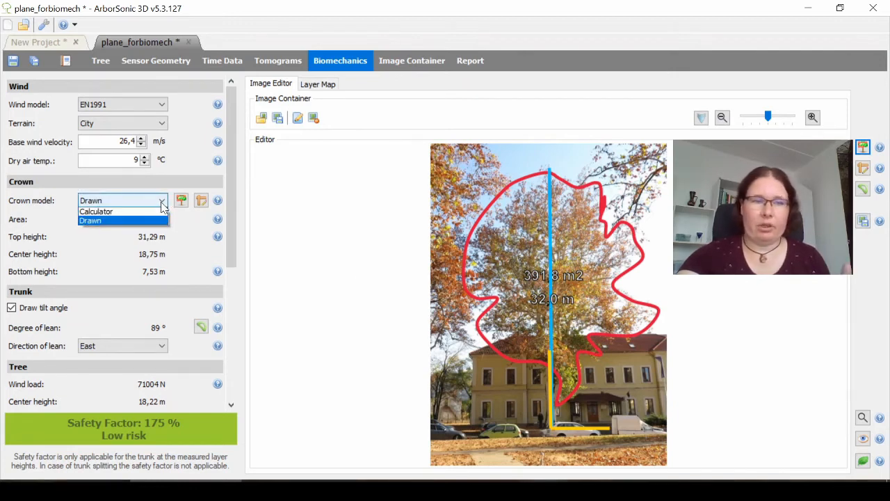
pyautogui.click(127, 217)
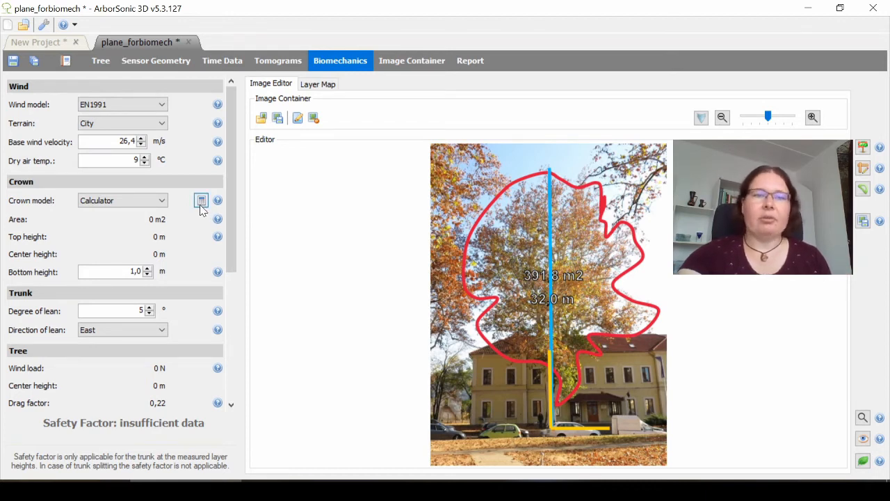
pyautogui.click(201, 203)
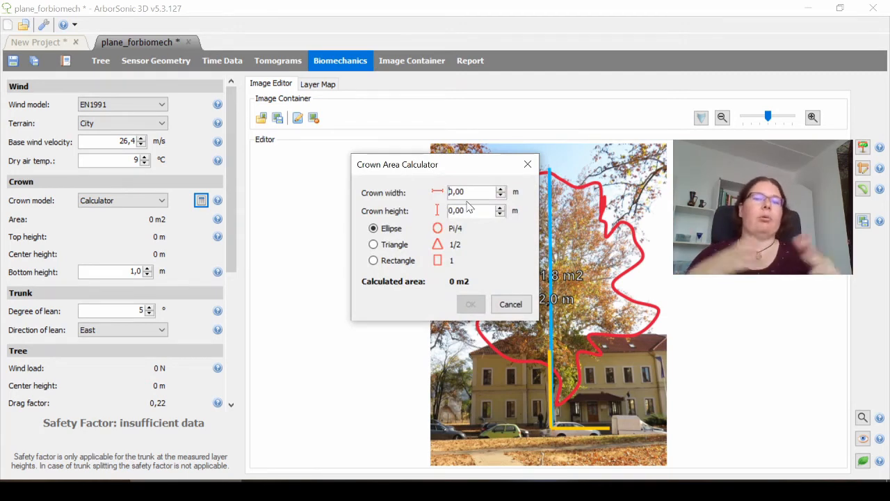
pyautogui.write('2')
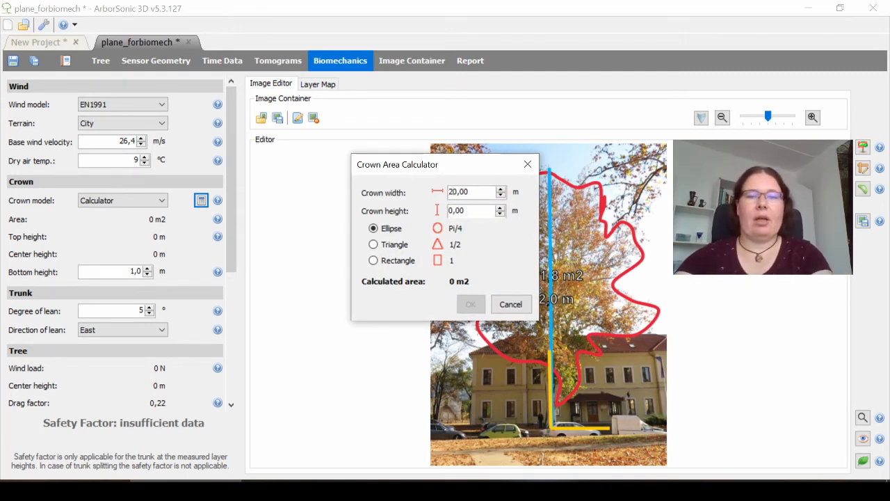
pyautogui.write('3')
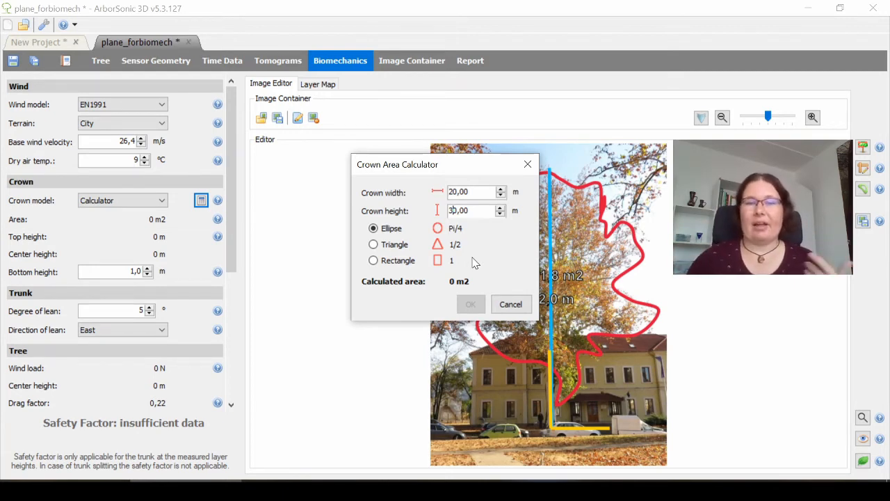
pyautogui.click(374, 245)
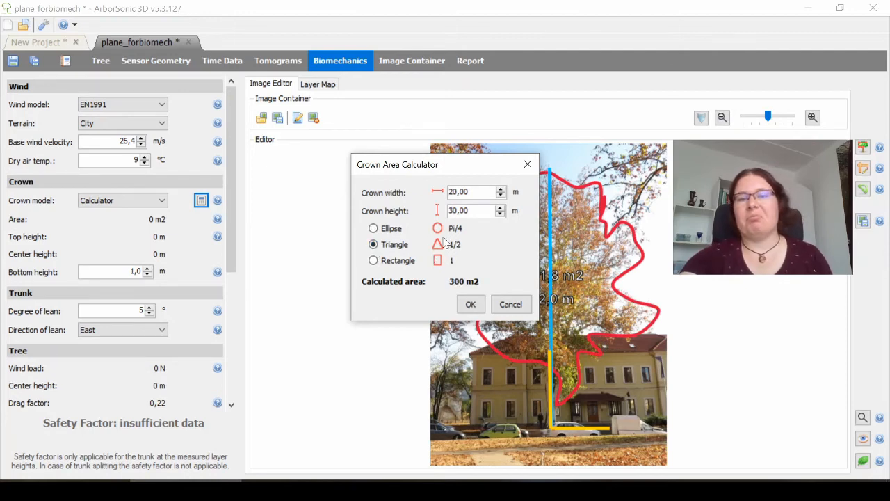
pyautogui.click(374, 229)
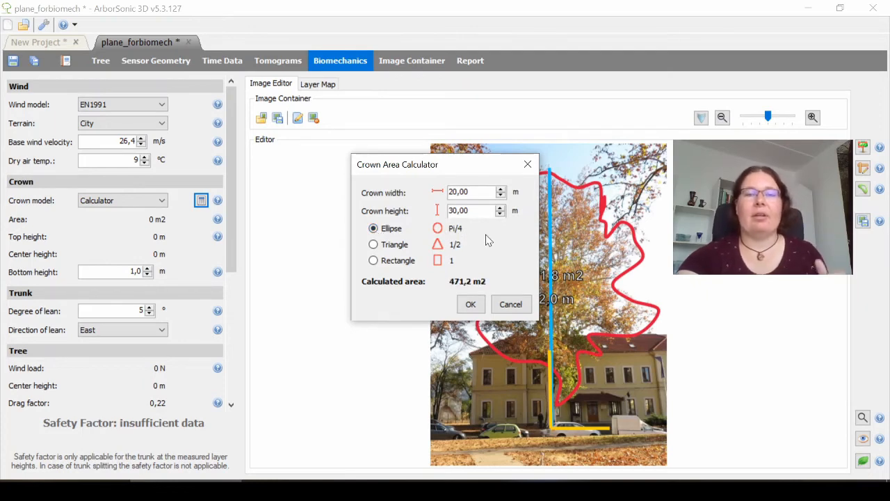
pyautogui.click(470, 304)
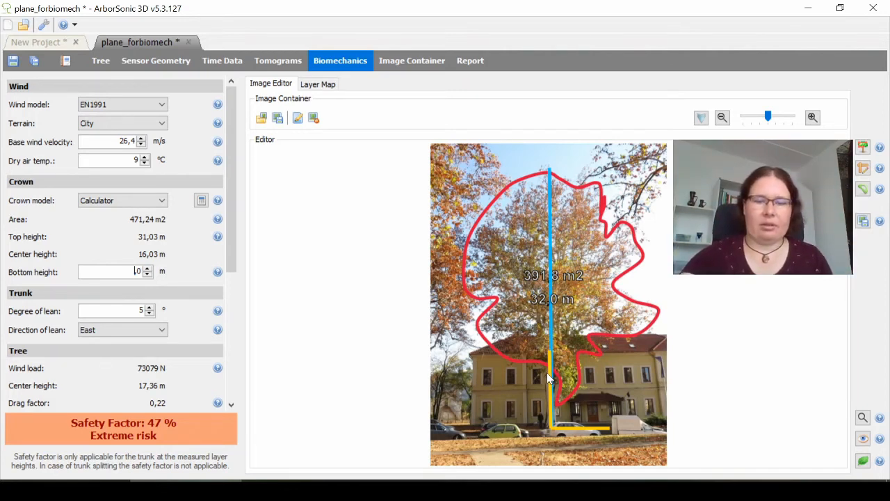
# - Try a bottom height of 7 m and an 89° lean for the calculated crown, and return to the Drawn crown model
pyautogui.write('7')
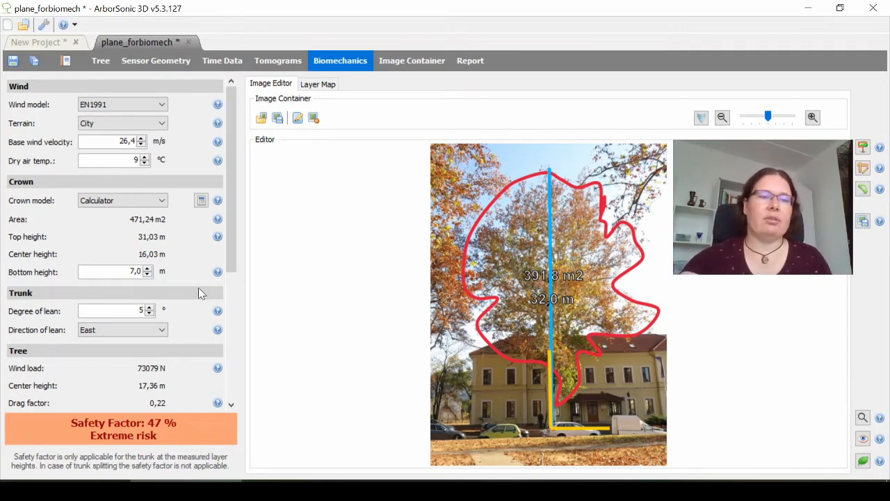
pyautogui.click(147, 310)
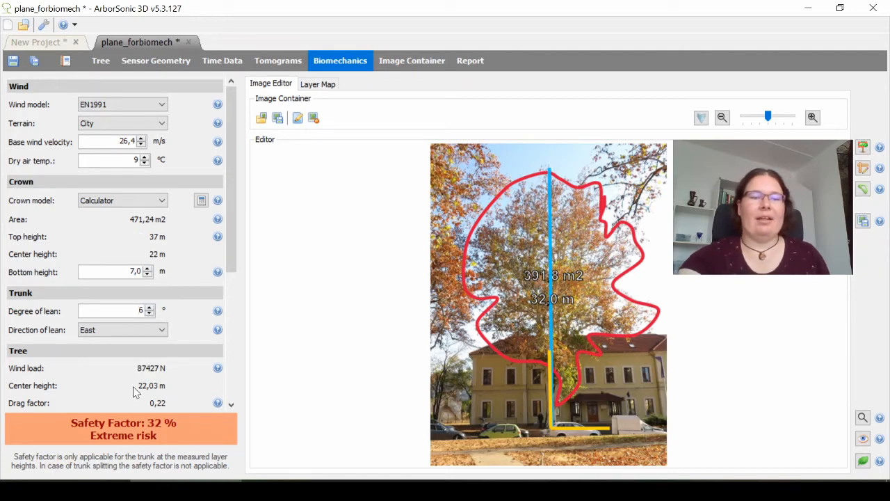
pyautogui.click(150, 308)
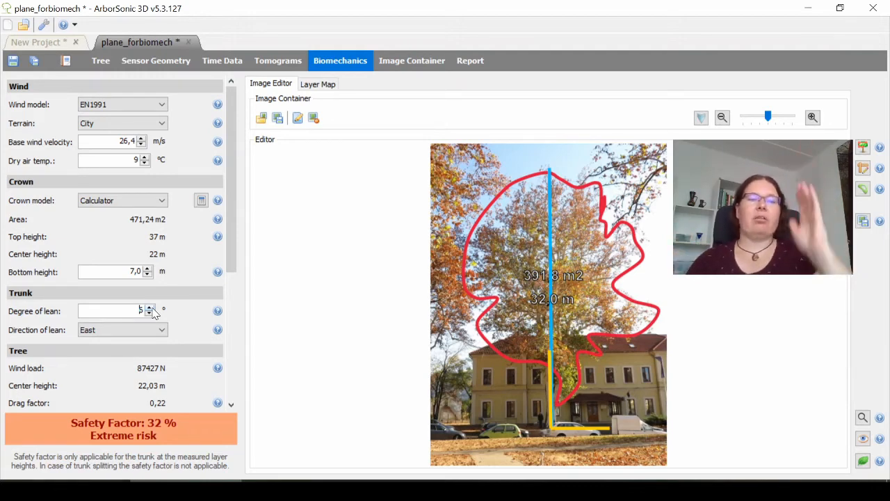
pyautogui.press('BackSpace')
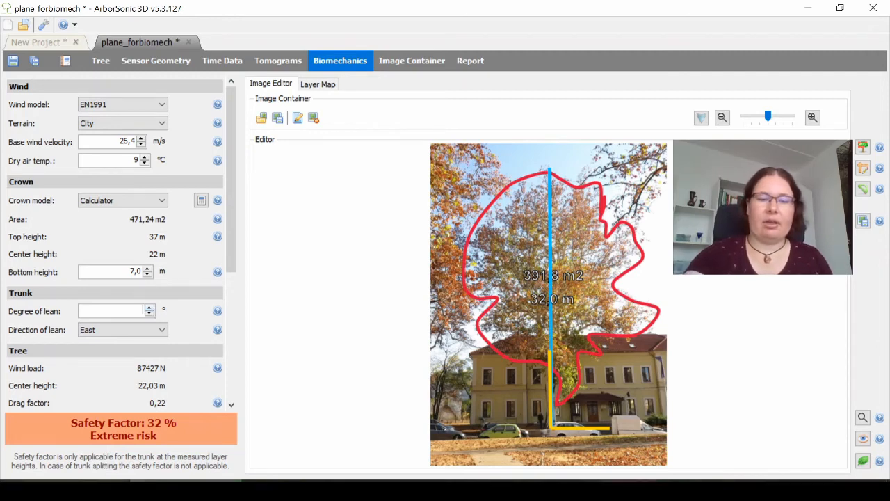
pyautogui.write('90')
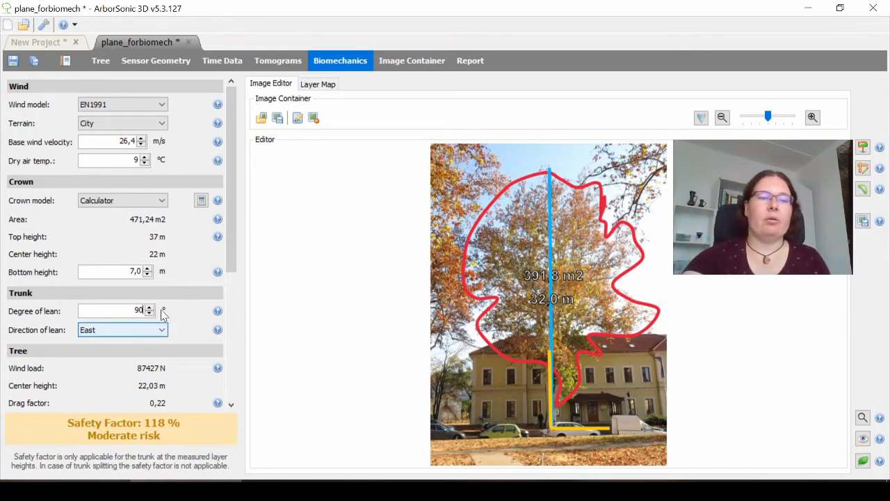
pyautogui.click(149, 314)
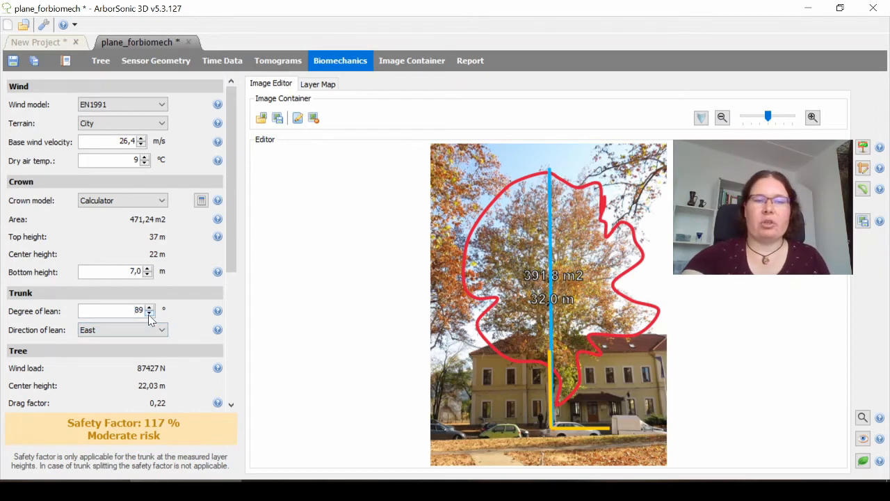
pyautogui.click(161, 202)
pyautogui.click(162, 211)
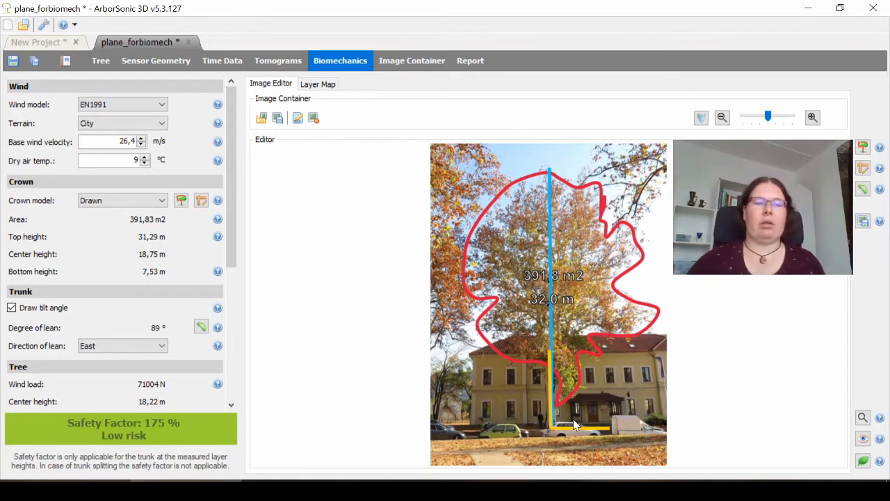
# - Turn off the drawn tilt angle for the trunk and set the degree of lean to 89°
pyautogui.click(11, 309)
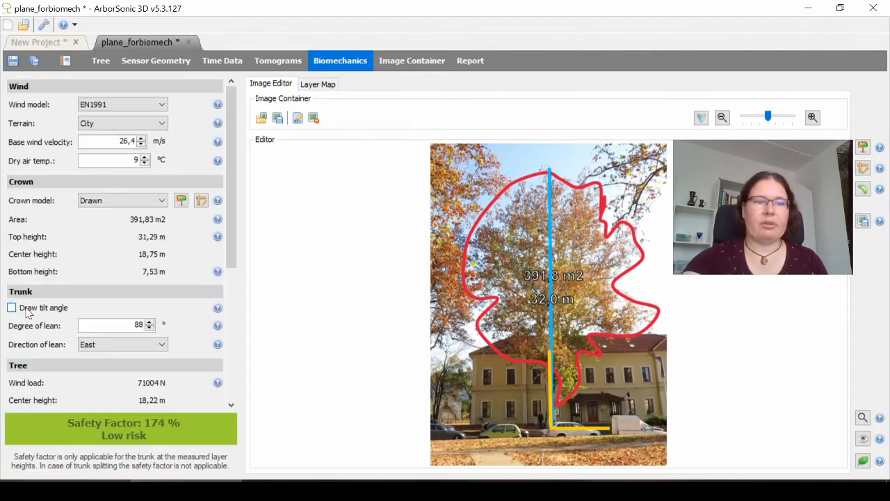
pyautogui.click(149, 322)
pyautogui.click(150, 321)
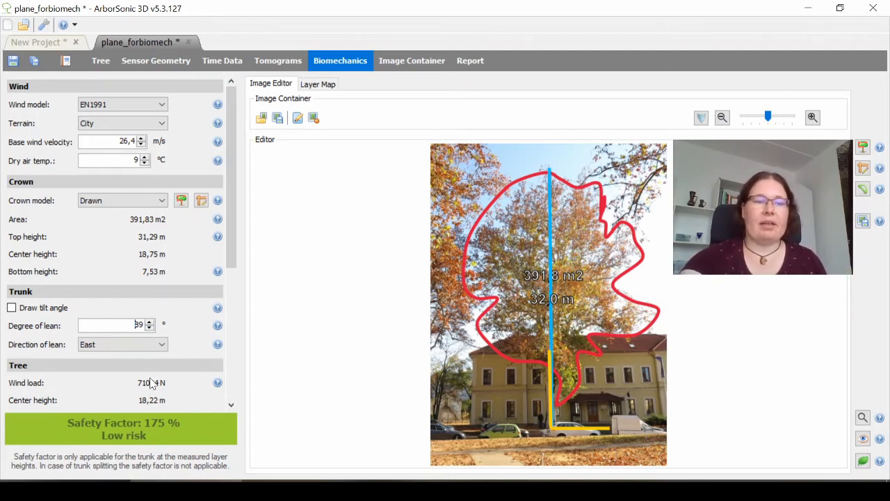
# - Set the trunk's direction of lean to Manual with an angle of 32°
pyautogui.click(147, 345)
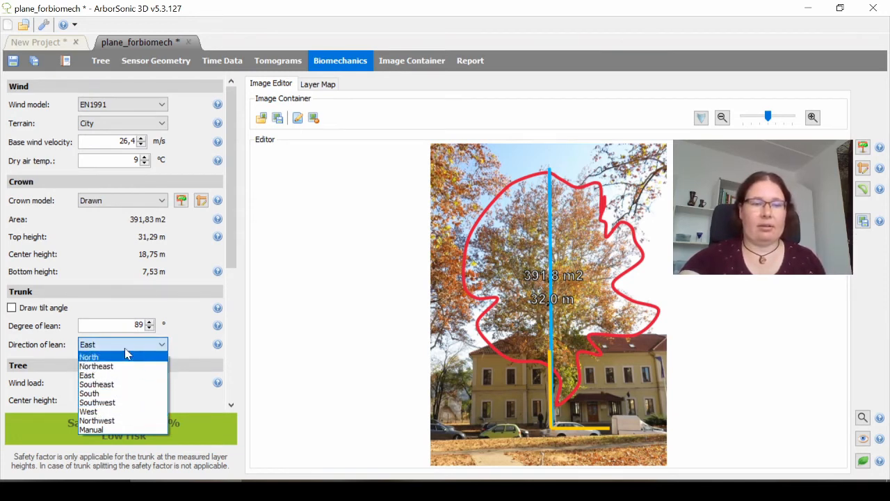
pyautogui.click(118, 426)
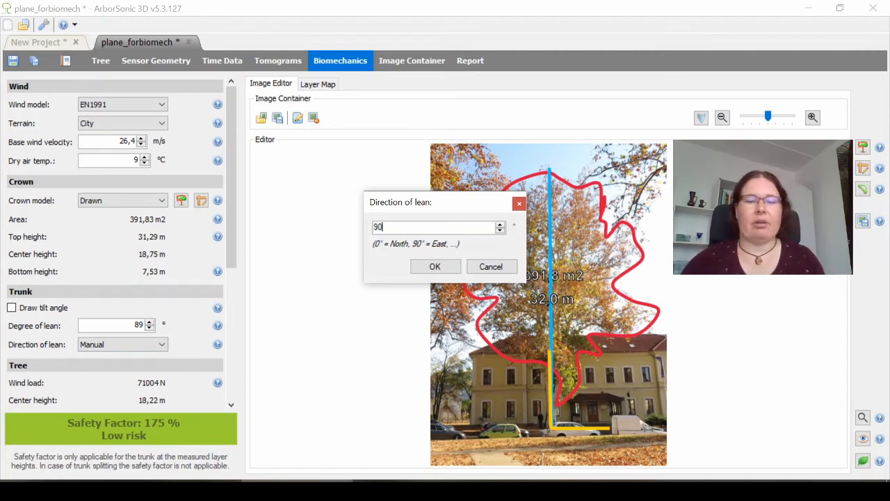
pyautogui.press('BackSpace')
pyautogui.press('BackSpace')
pyautogui.write('32')
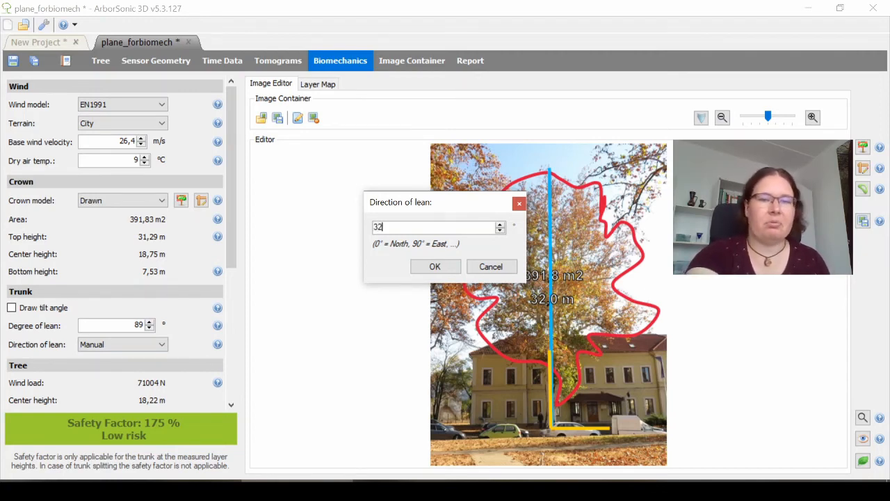
pyautogui.click(441, 269)
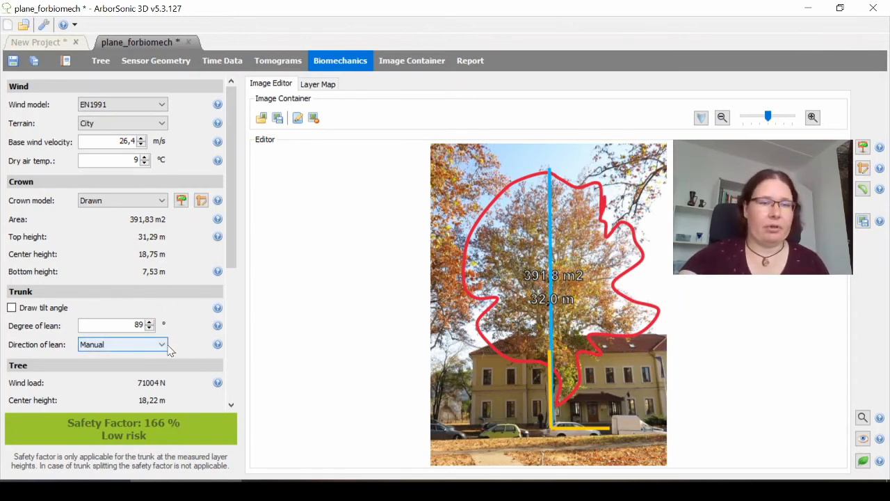
# - Check the tree and layer results, and switch the wind model to Uniform
pyautogui.scroll(-4, 139, 334)
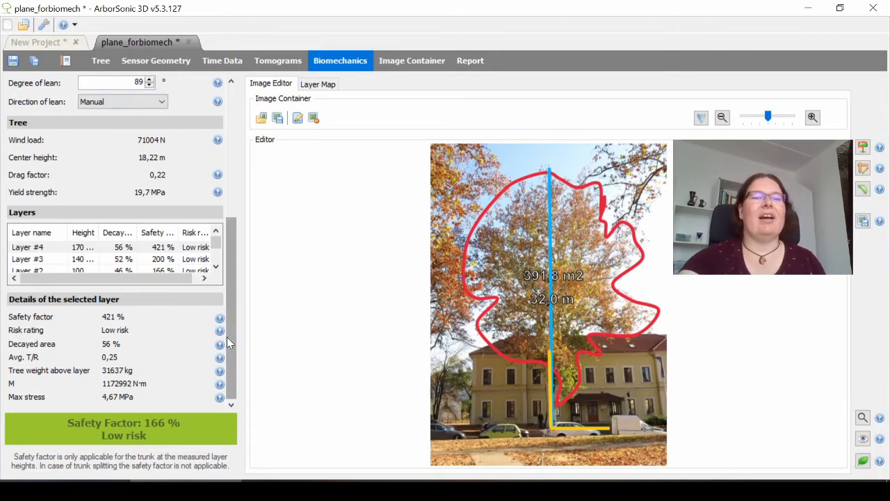
pyautogui.moveTo(233, 342); pyautogui.dragTo(244, 162)
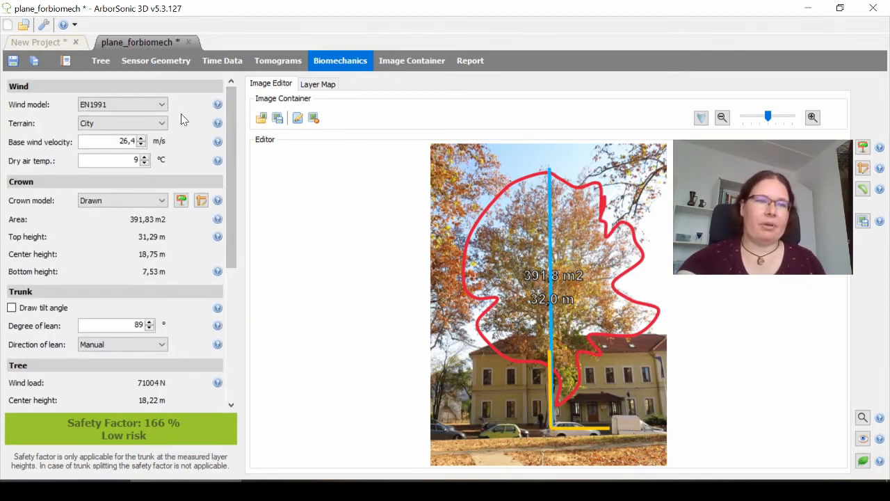
pyautogui.click(162, 105)
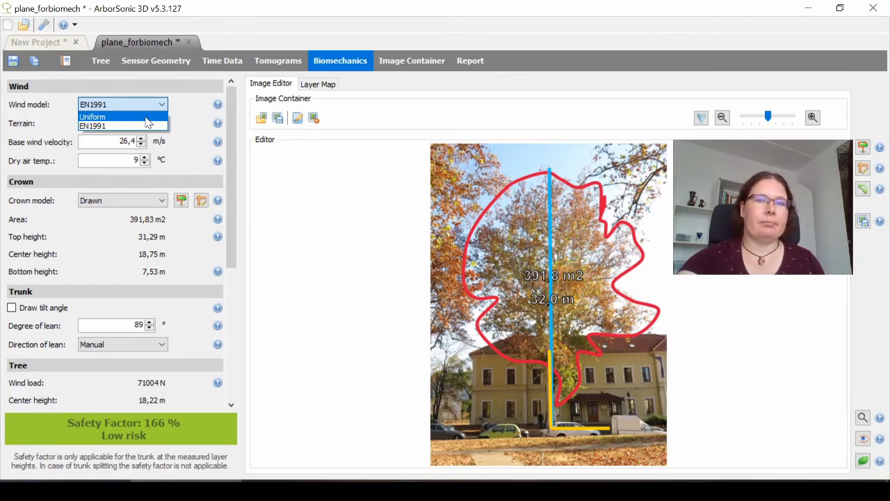
pyautogui.click(147, 117)
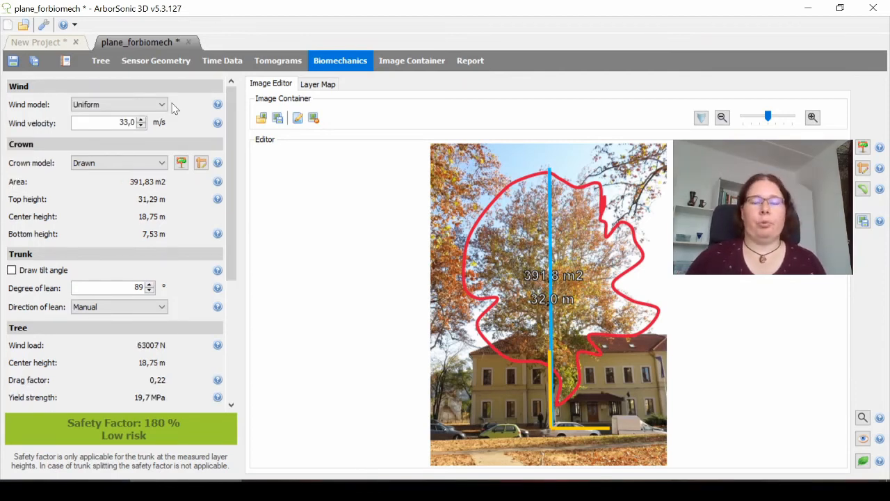
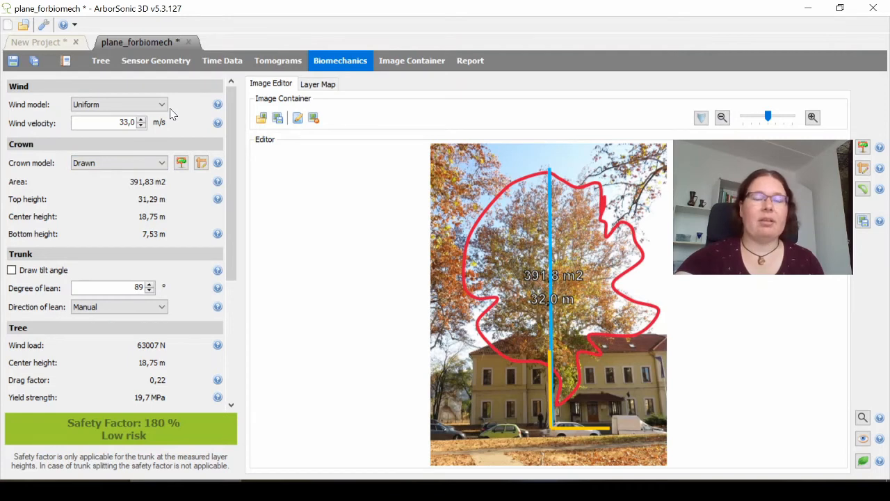
# - Switch the crown model to Manual
pyautogui.click(164, 163)
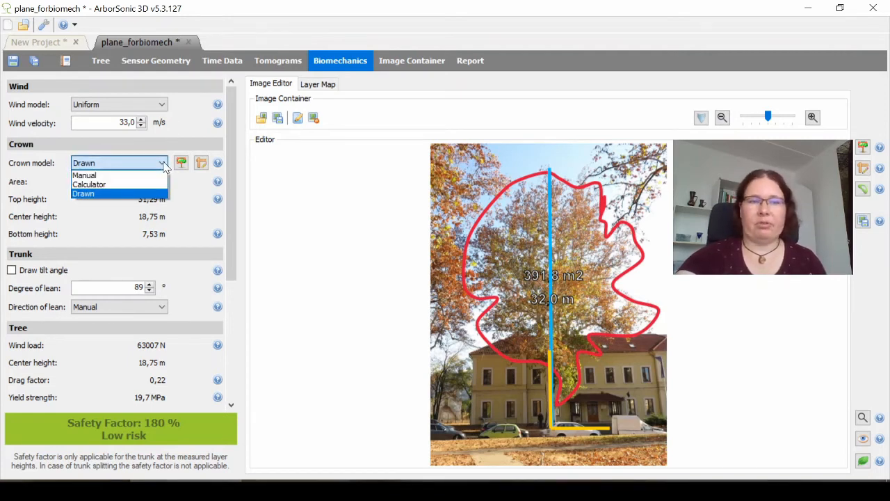
pyautogui.click(109, 178)
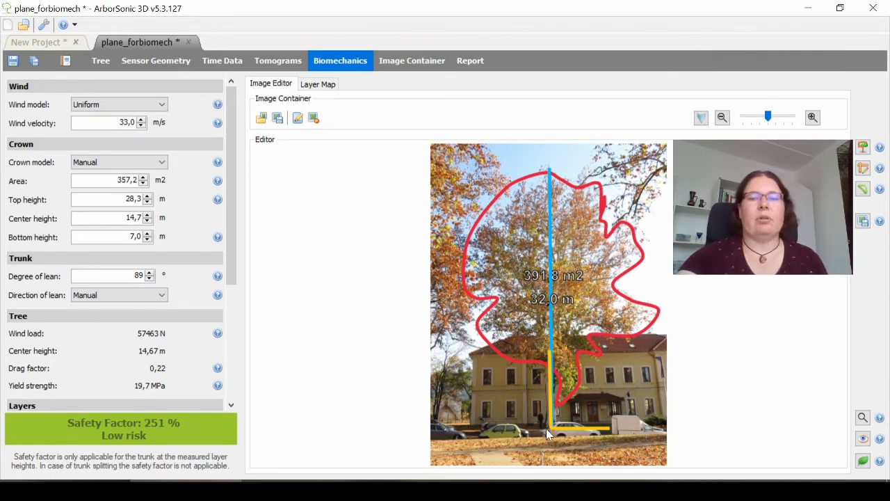
pyautogui.click(163, 167)
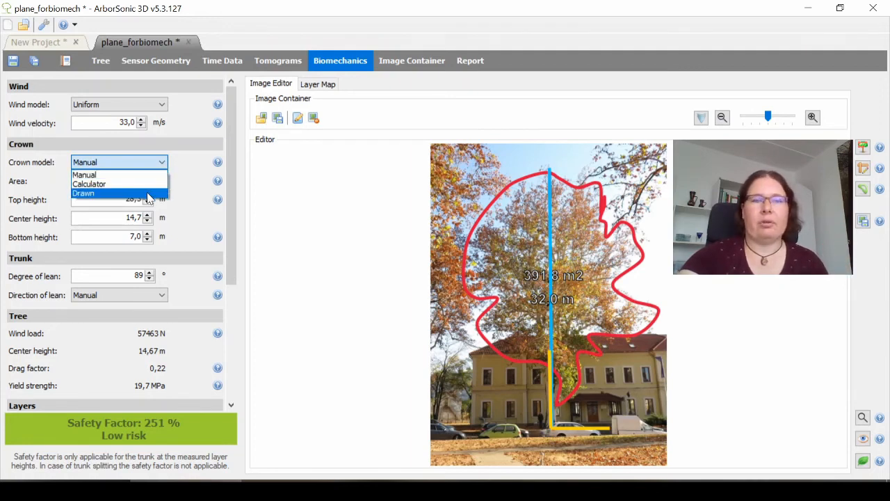
pyautogui.click(192, 172)
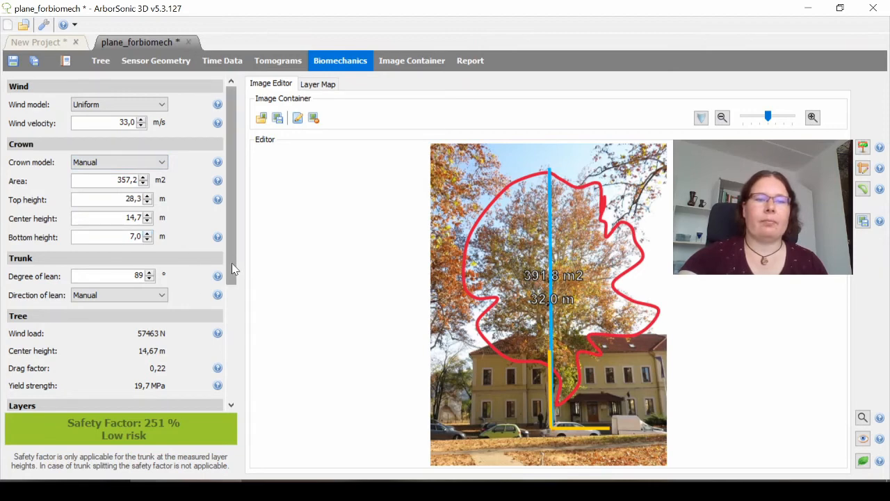
# - Review the wind load and the safety factors of all layers, and show the details of Layer #2
pyautogui.moveTo(232, 263); pyautogui.dragTo(227, 386)
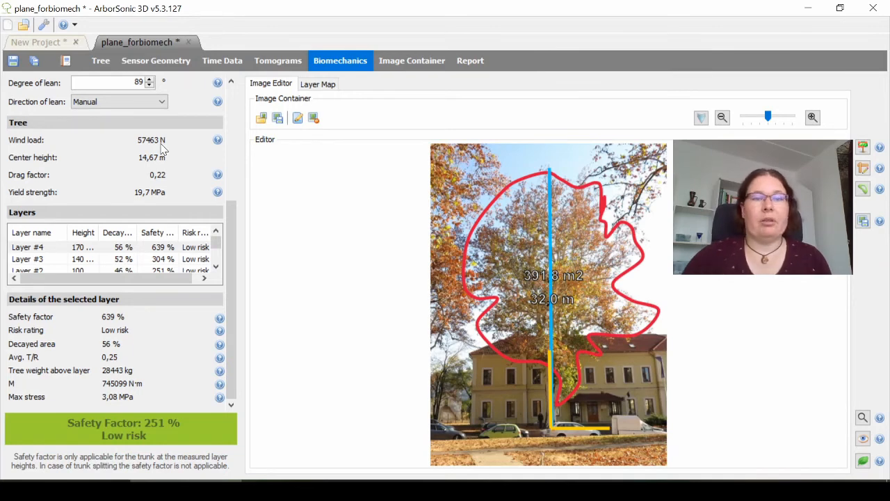
pyautogui.moveTo(235, 244); pyautogui.dragTo(234, 120)
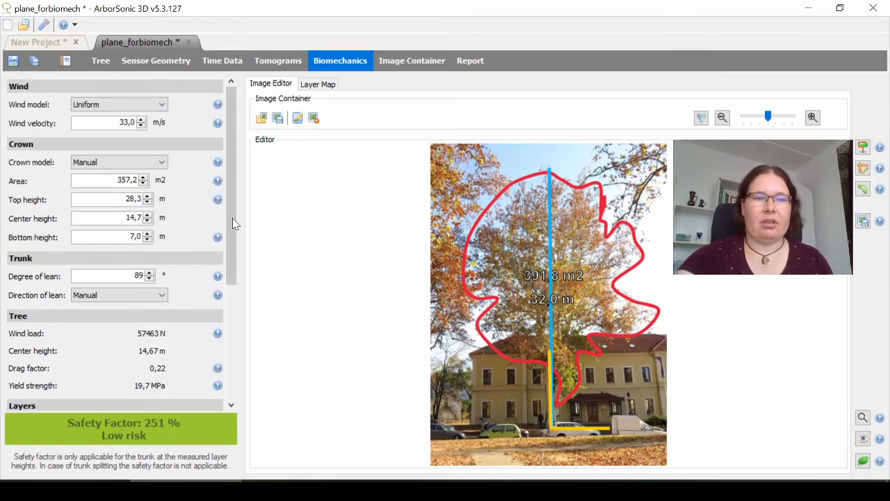
pyautogui.moveTo(234, 232); pyautogui.dragTo(252, 389)
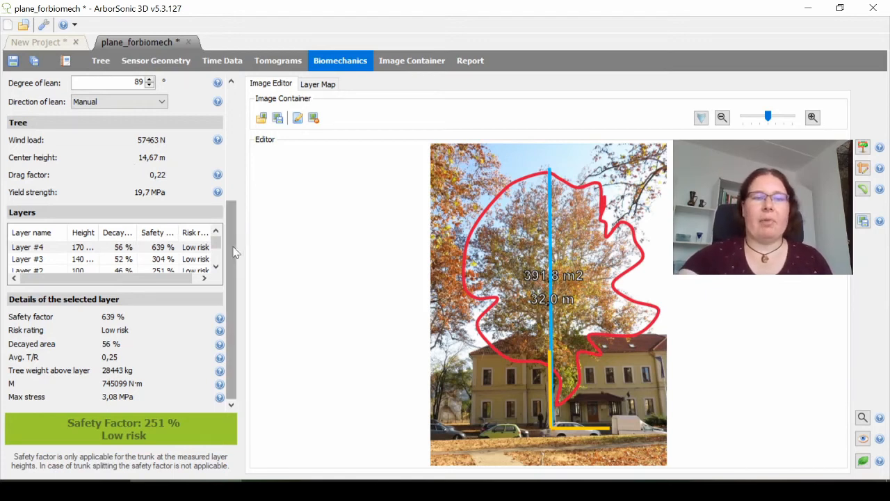
pyautogui.moveTo(237, 236); pyautogui.dragTo(240, 129)
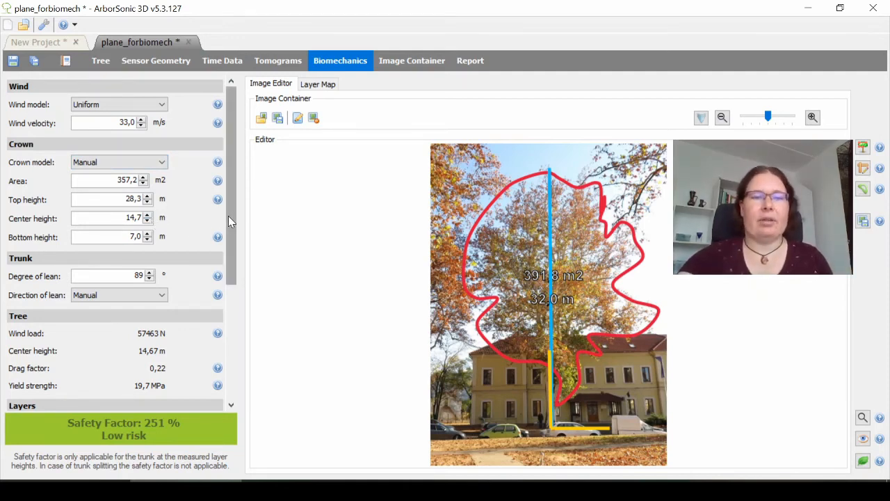
pyautogui.moveTo(229, 222); pyautogui.dragTo(229, 337)
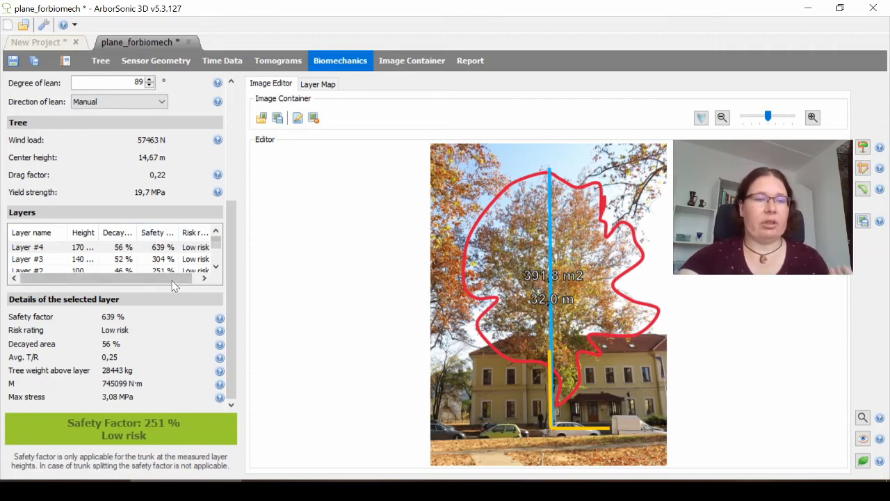
pyautogui.click(216, 267)
pyautogui.click(216, 267)
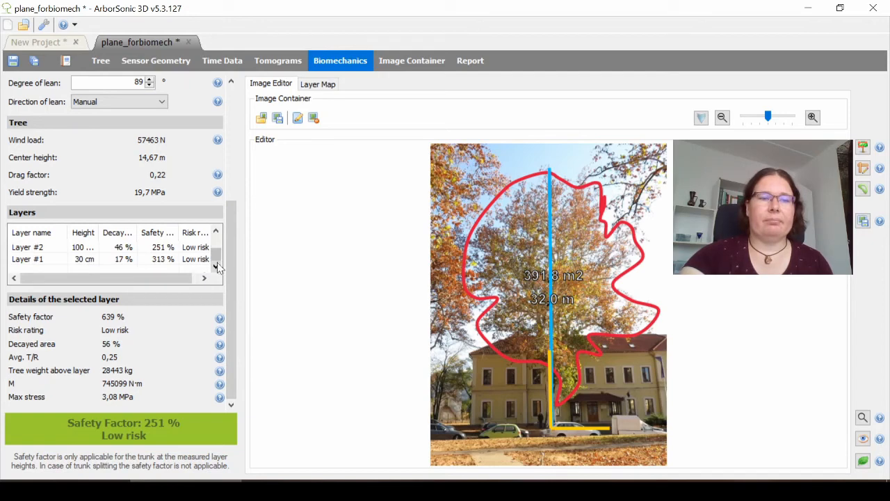
pyautogui.moveTo(217, 249)
pyautogui.mouseDown()
pyautogui.moveTo(218, 240)
pyautogui.moveTo(214, 251)
pyautogui.mouseUp()
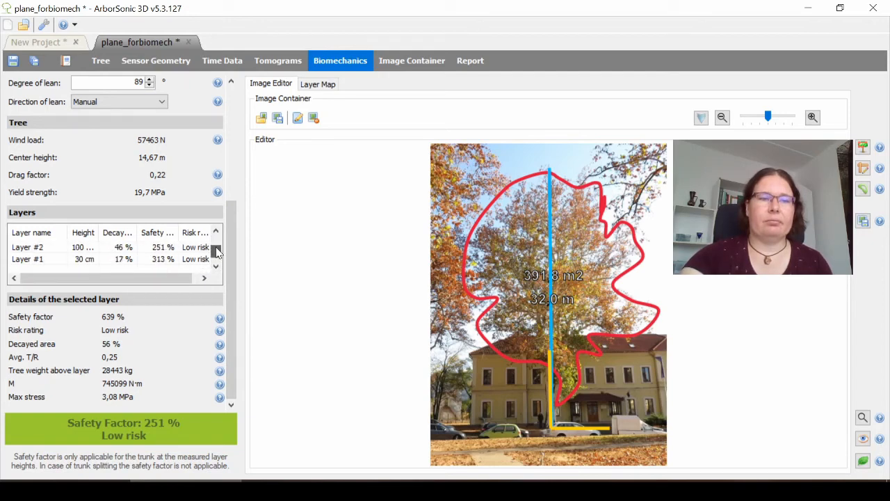
pyautogui.click(88, 249)
pyautogui.click(87, 252)
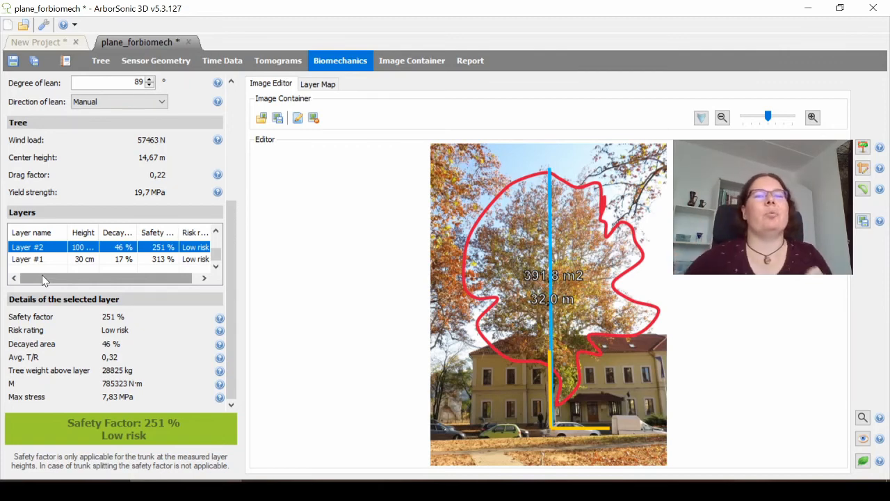
# - Show the layer map for Layer #2, and examine the map and details of Layer #1
pyautogui.click(322, 87)
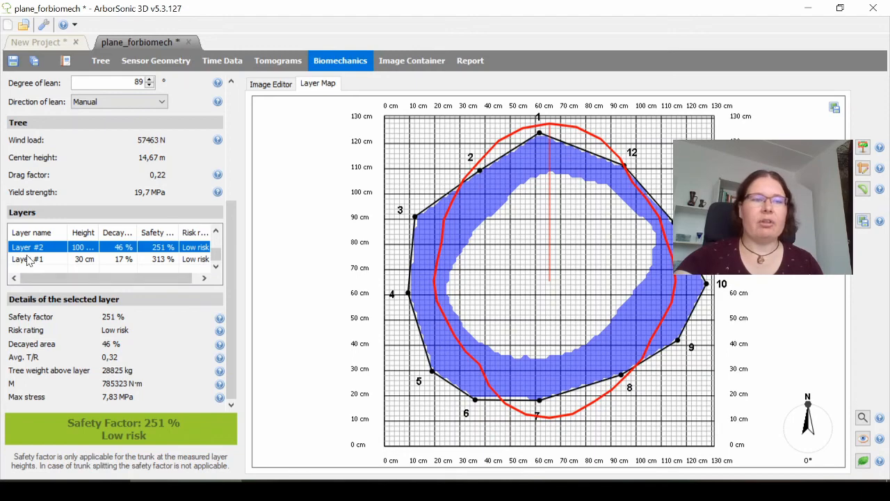
pyautogui.click(54, 260)
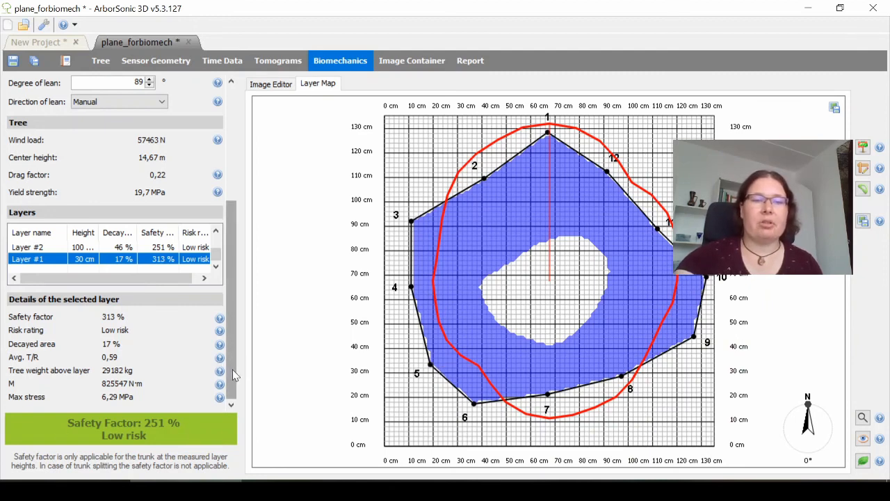
pyautogui.moveTo(232, 369); pyautogui.dragTo(232, 348)
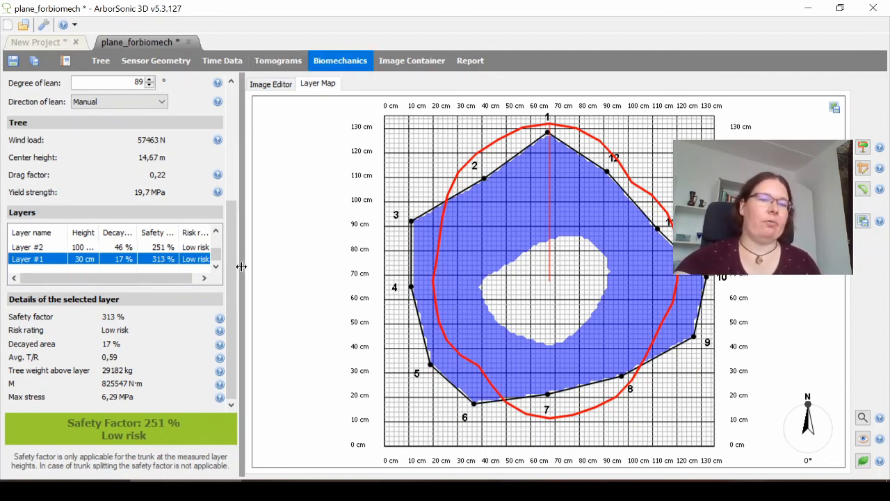
pyautogui.moveTo(232, 278); pyautogui.dragTo(235, 163)
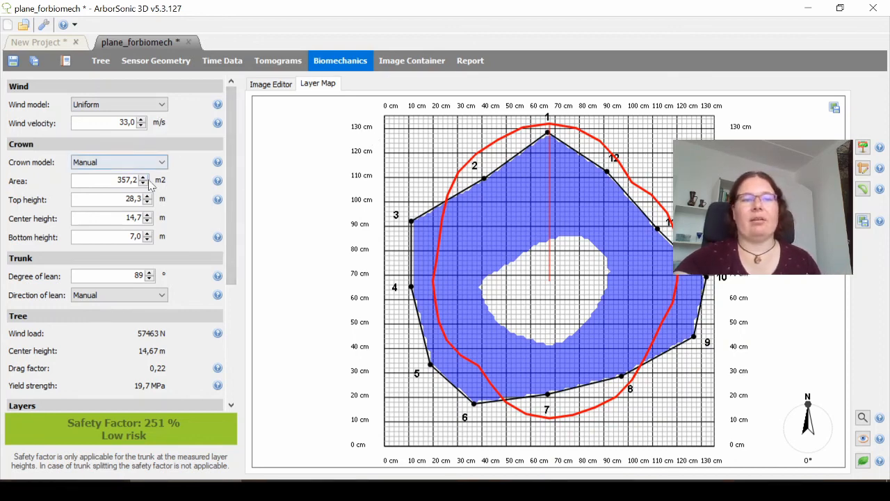
# - Change the application's system of measurement to Standard (inch) and check the converted biomechanics values
pyautogui.click(42, 28)
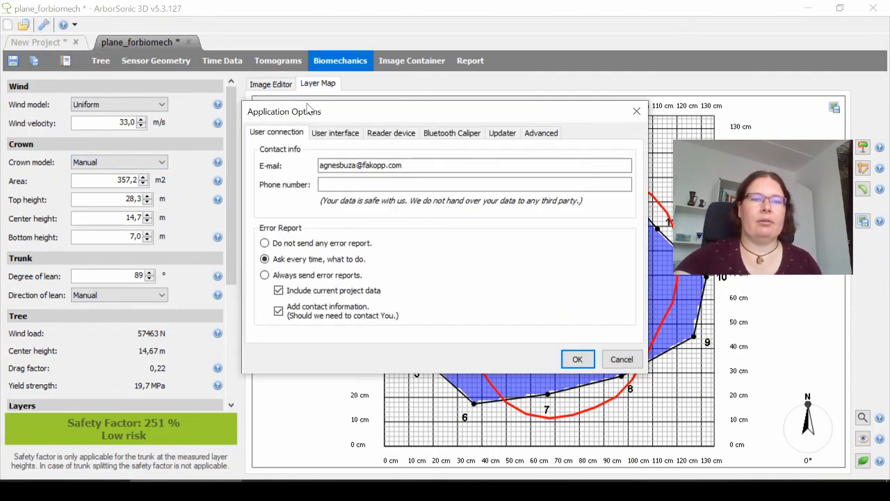
pyautogui.click(335, 133)
pyautogui.click(614, 172)
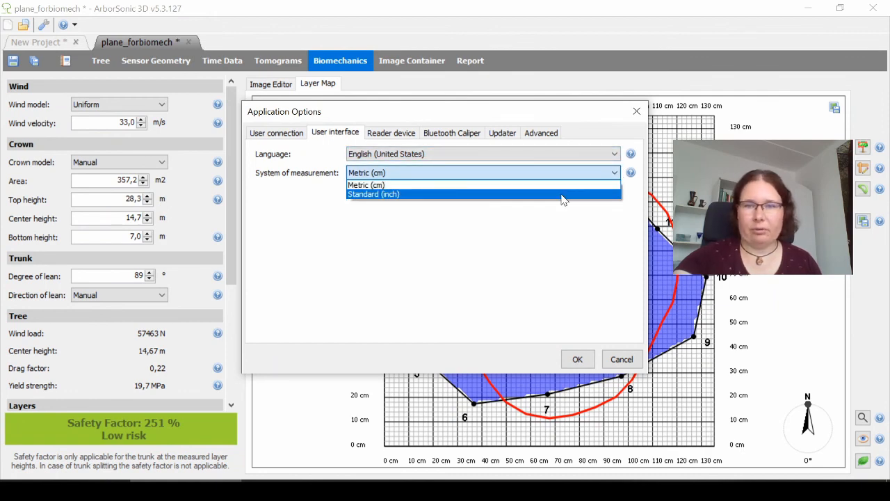
pyautogui.click(563, 195)
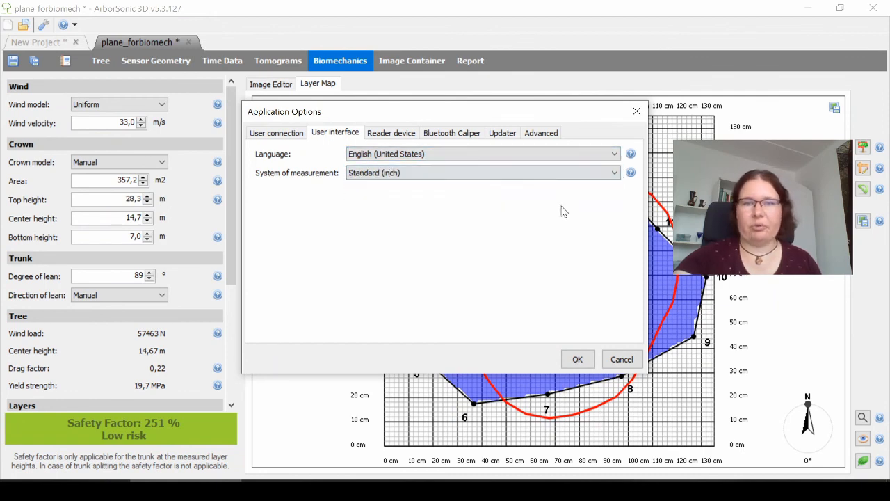
pyautogui.click(577, 361)
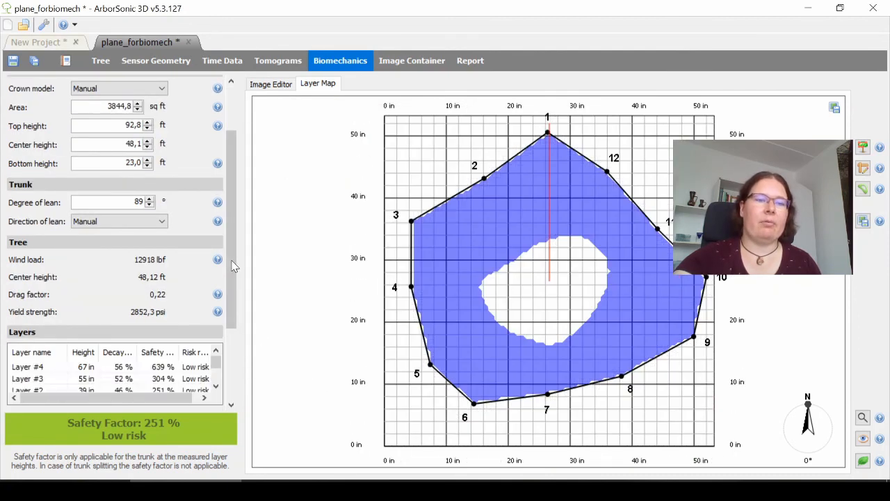
pyautogui.scroll(3, 233, 265)
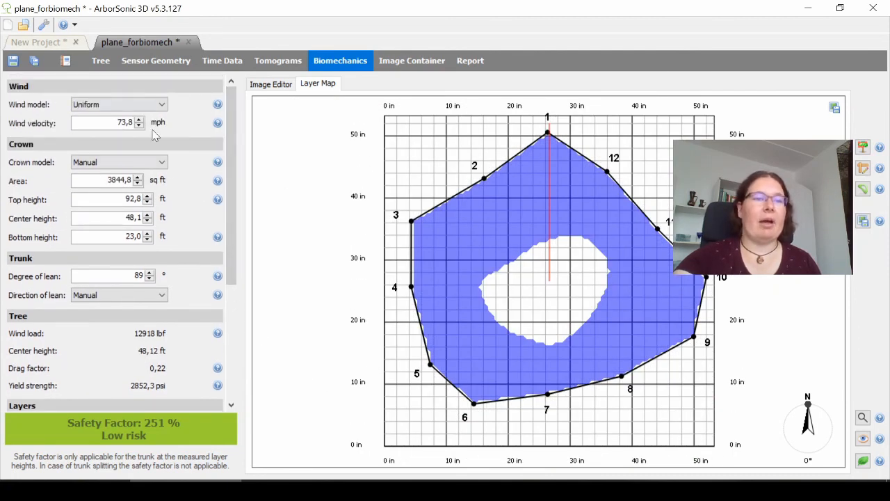